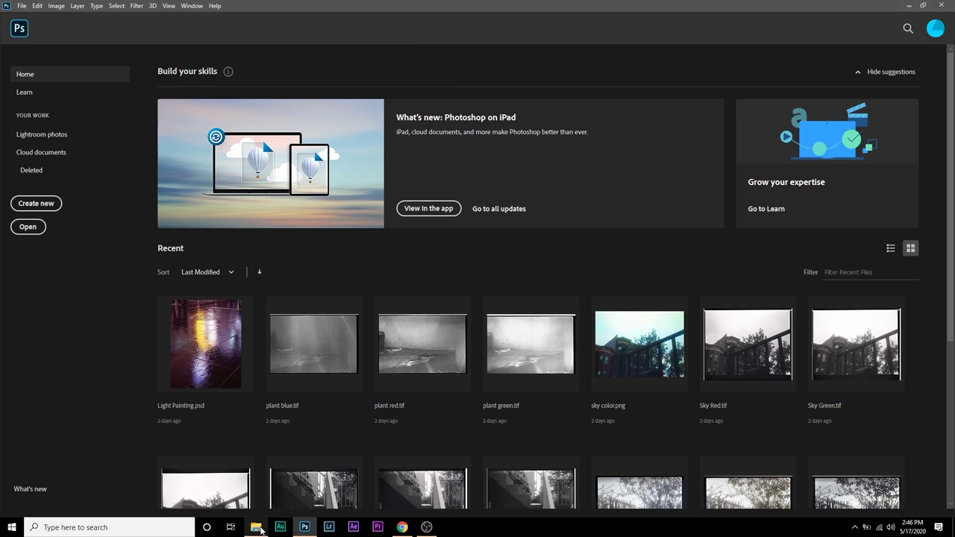
# Step: Browse the scans in the BW to Color Bxx folder and open its First Roll subfolder
pyautogui.click(260, 529)
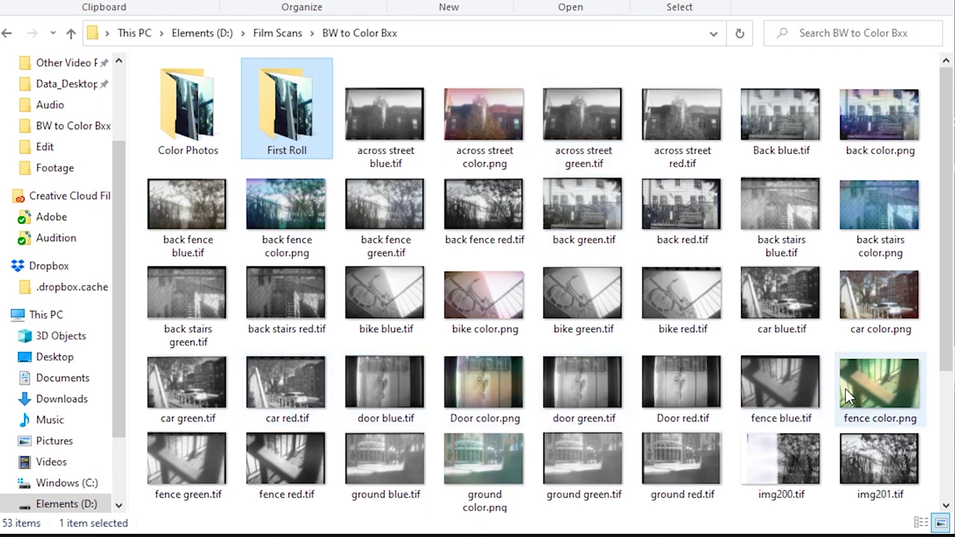
pyautogui.moveTo(846, 389)
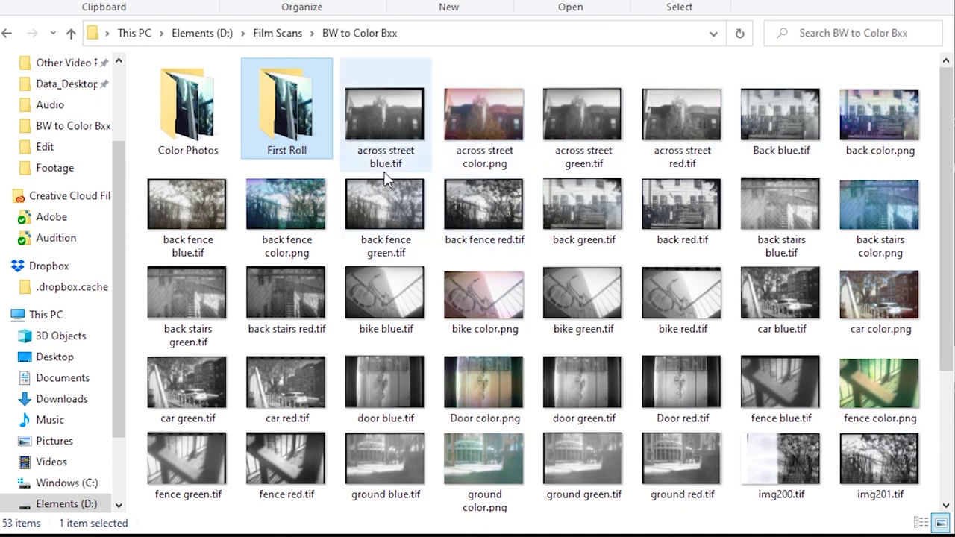
pyautogui.moveTo(387, 176)
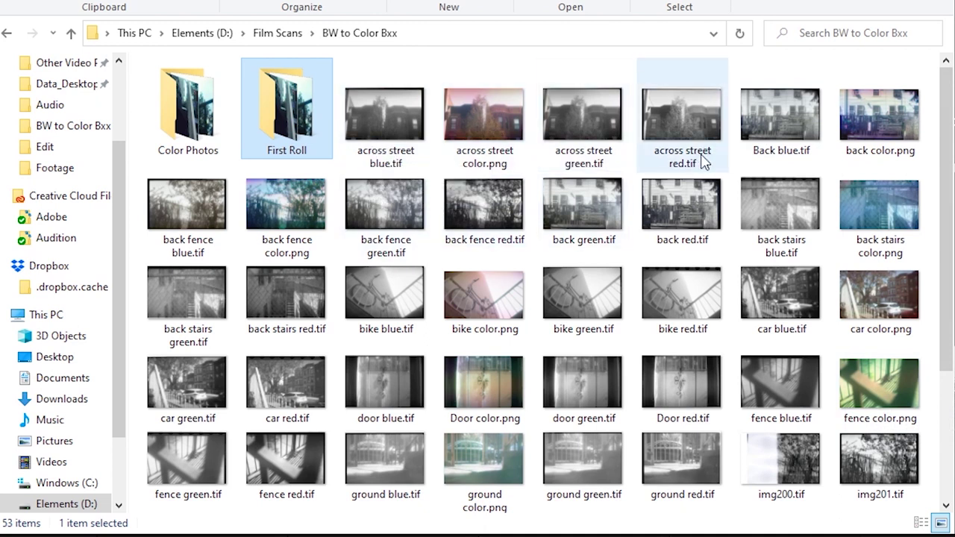
pyautogui.doubleClick(276, 107)
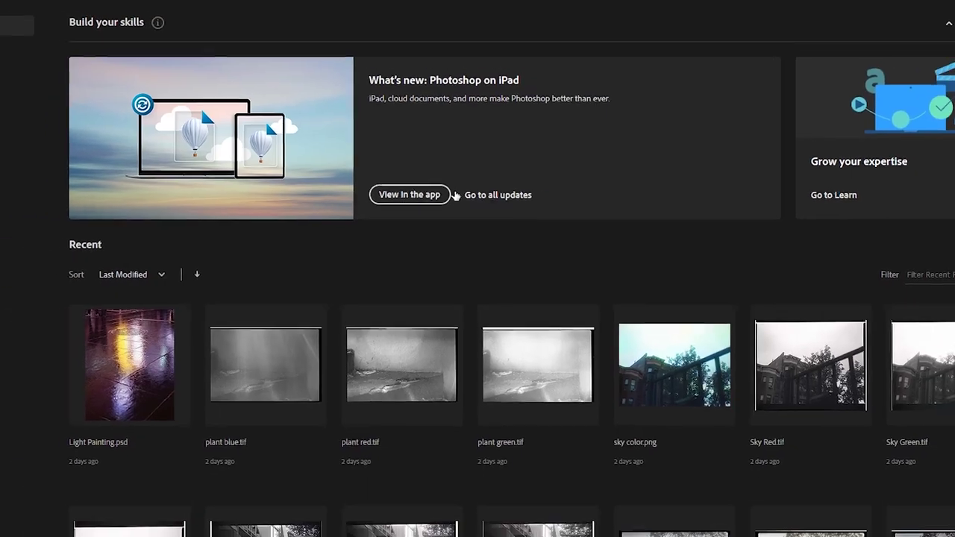
# Step: Open the first shot's Blue, Green and Red .tif scans from First Roll in Photoshop and compare the three documents
pyautogui.click(256, 527)
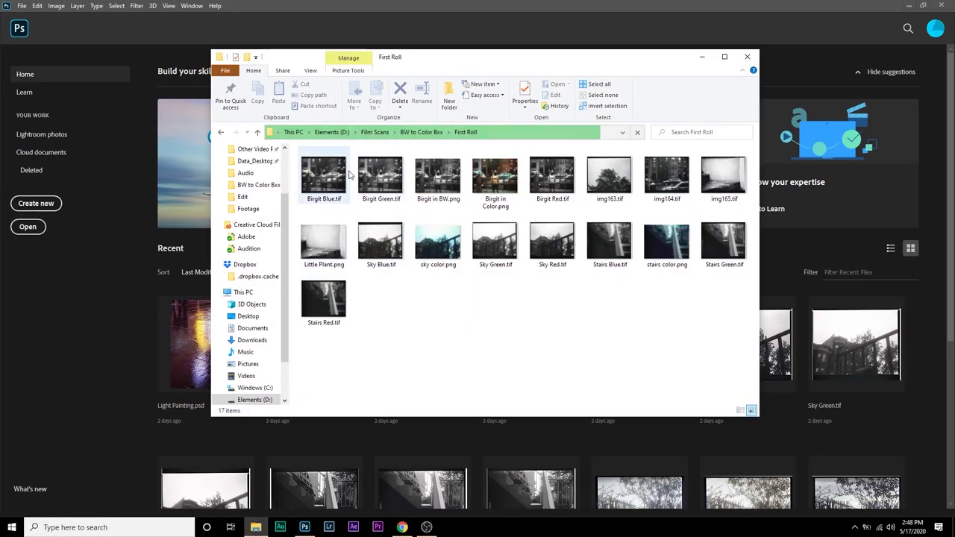
pyautogui.click(345, 176)
pyautogui.keyDown('ctrl'); pyautogui.click(381, 175); pyautogui.keyUp('ctrl')
pyautogui.keyDown('ctrl'); pyautogui.click(552, 183); pyautogui.keyUp('ctrl')
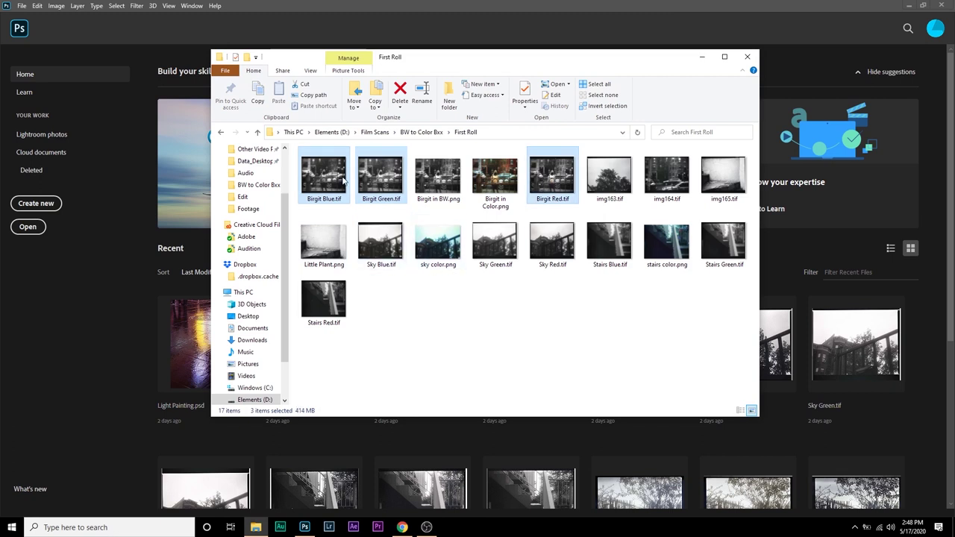
pyautogui.moveTo(337, 178); pyautogui.dragTo(141, 331)
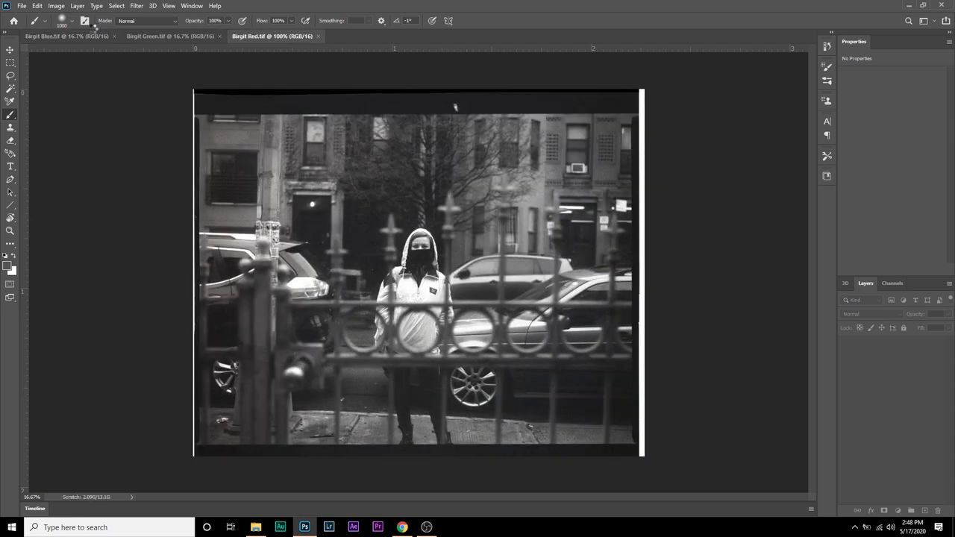
pyautogui.click(78, 35)
pyautogui.click(167, 38)
pyautogui.click(278, 34)
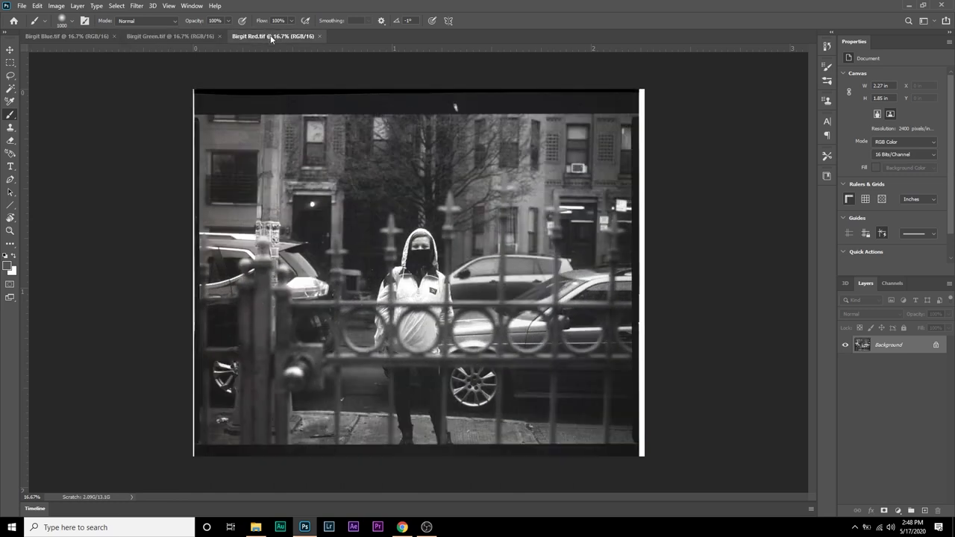
pyautogui.click(64, 36)
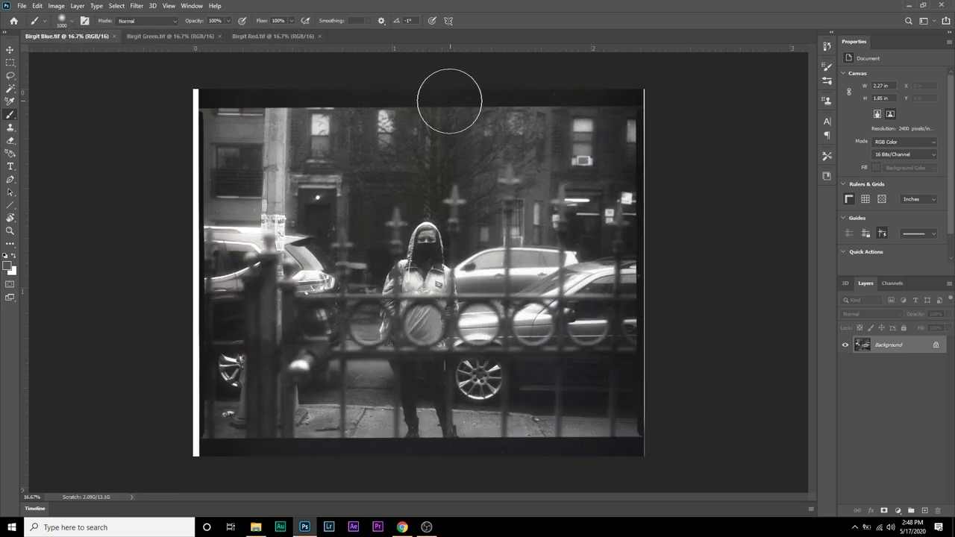
# Step: Unlock the Background layer of the Red scan and select its whole image for copying
pyautogui.click(258, 37)
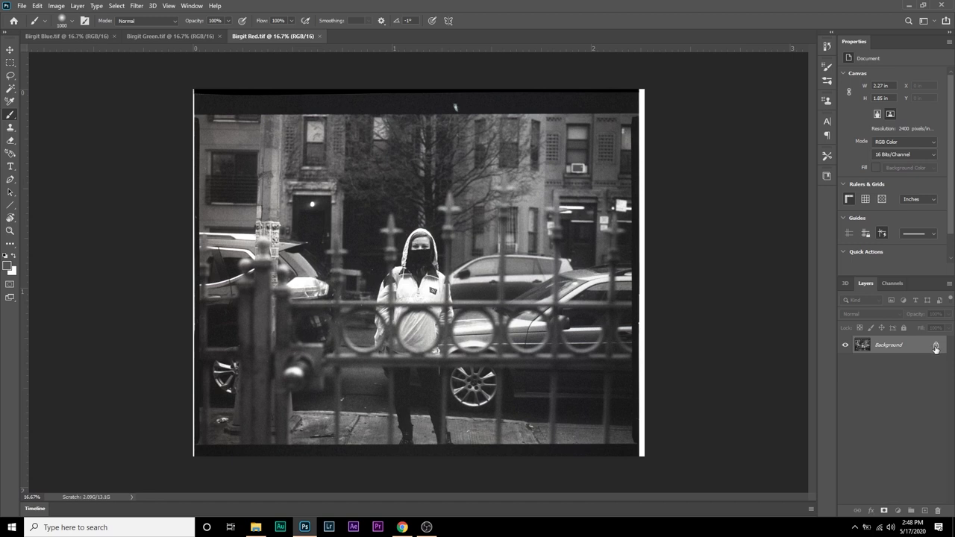
pyautogui.click(936, 347)
pyautogui.hotkey('ctrl', 'a')
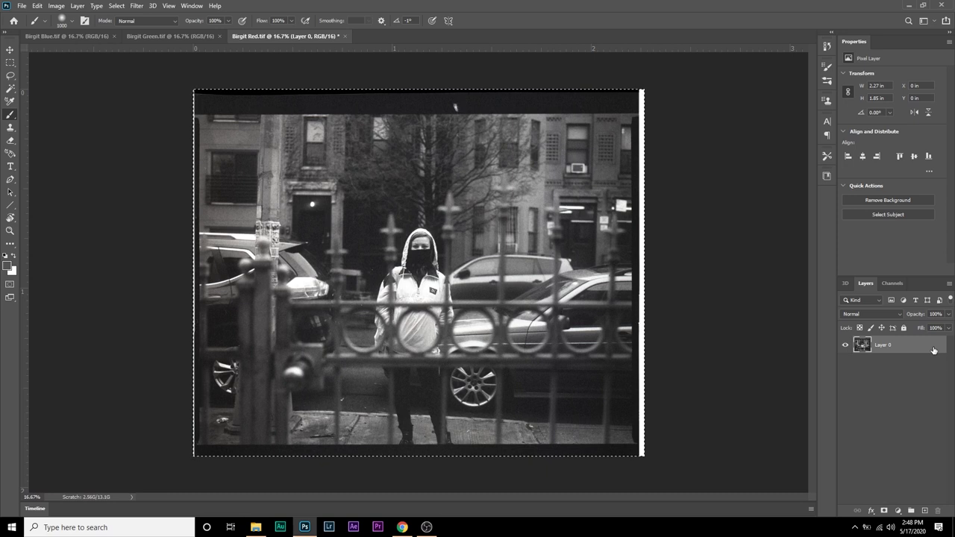
# Step: Show the channels of the Blue scan and check which color mode the document uses
pyautogui.click(70, 37)
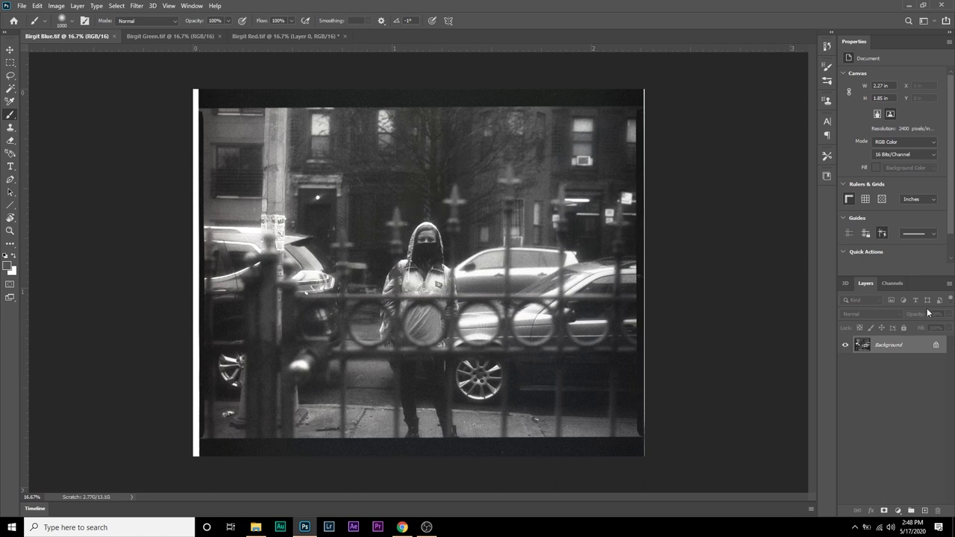
pyautogui.click(898, 288)
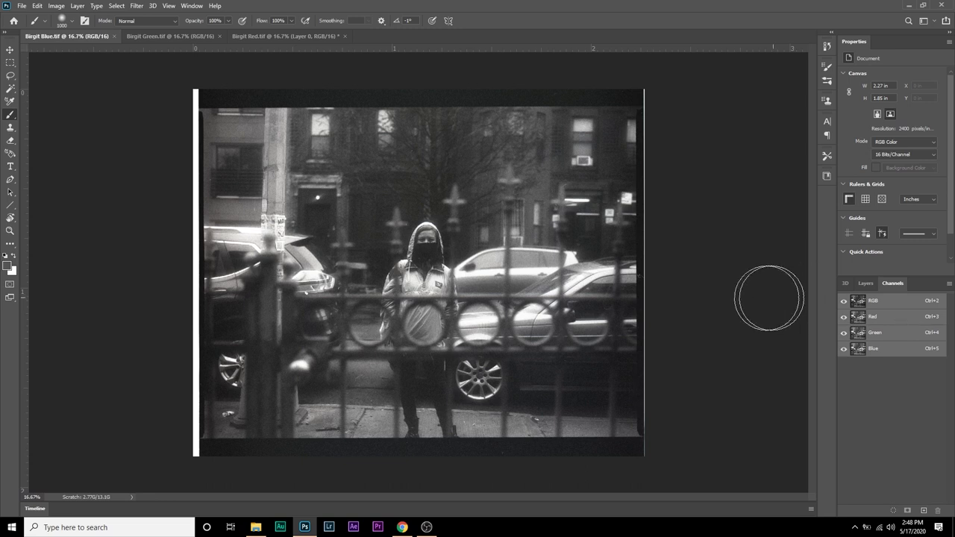
pyautogui.click(57, 6)
pyautogui.moveTo(62, 18)
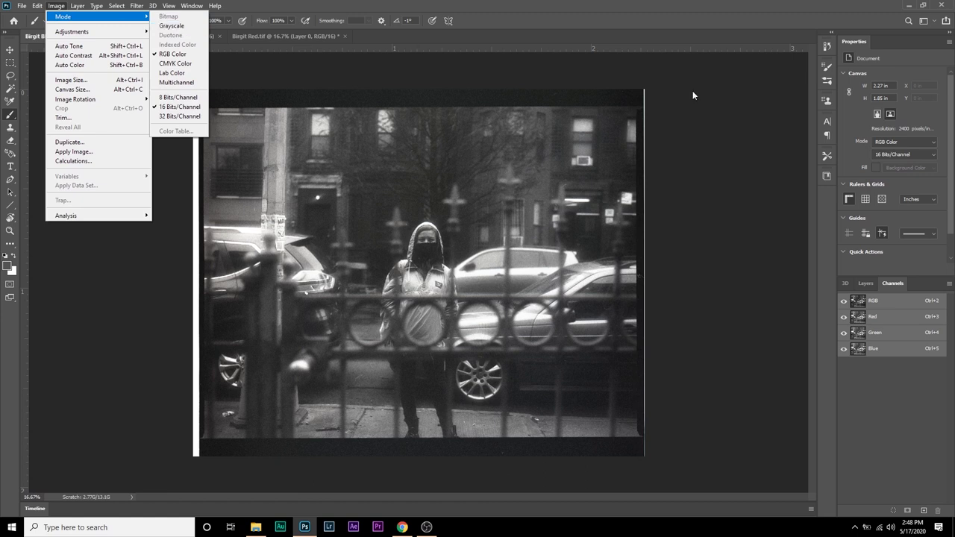
pyautogui.click(895, 407)
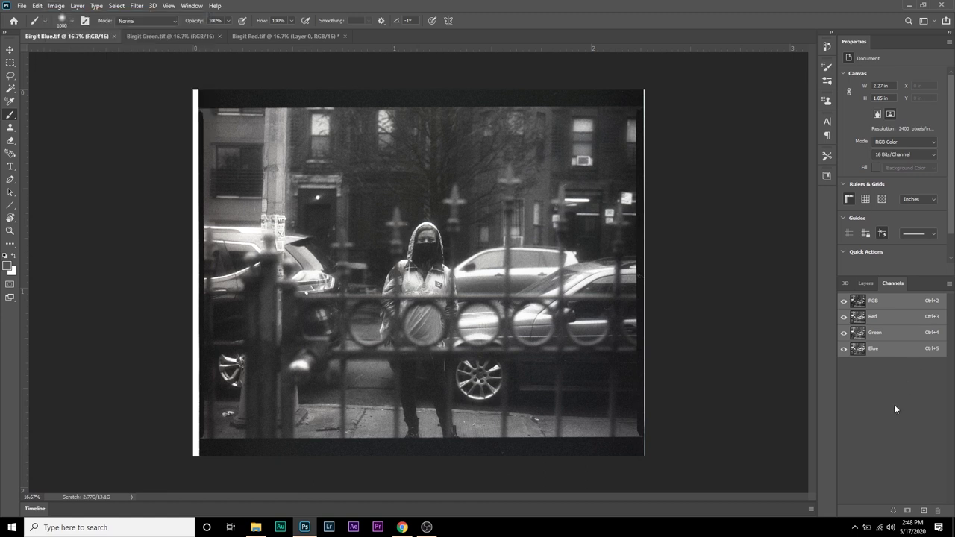
# Step: Paste the copied Red scan into the Red channel of the Blue scan and make all channels visible
pyautogui.click(288, 34)
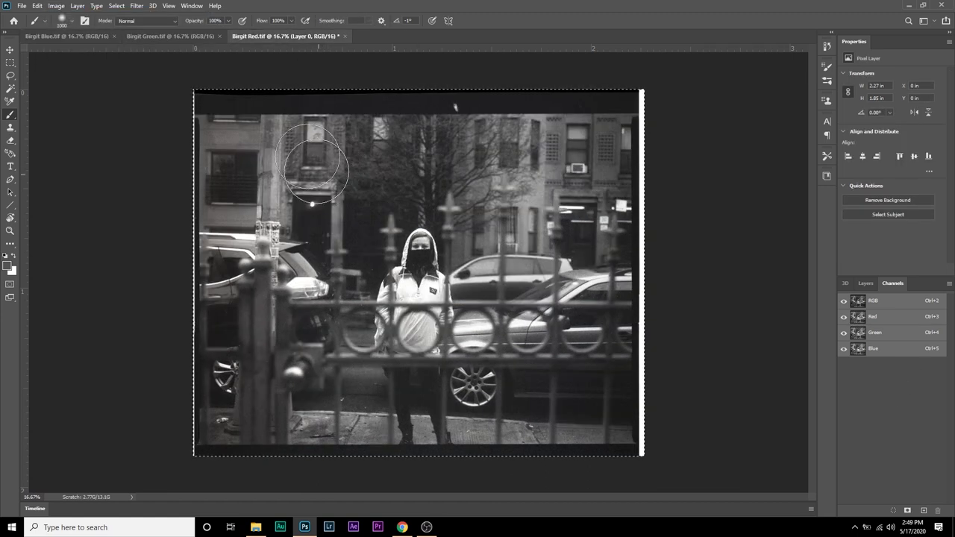
pyautogui.click(74, 39)
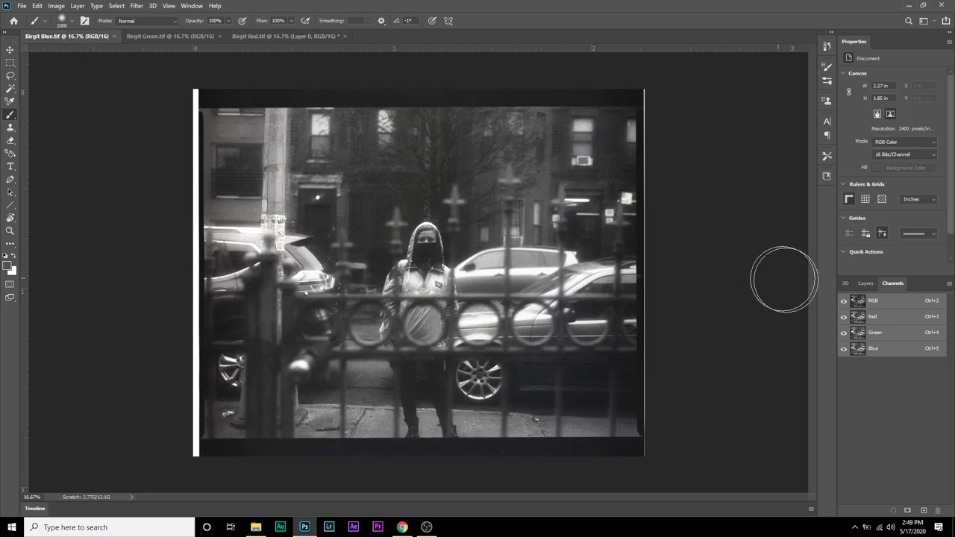
pyautogui.click(891, 320)
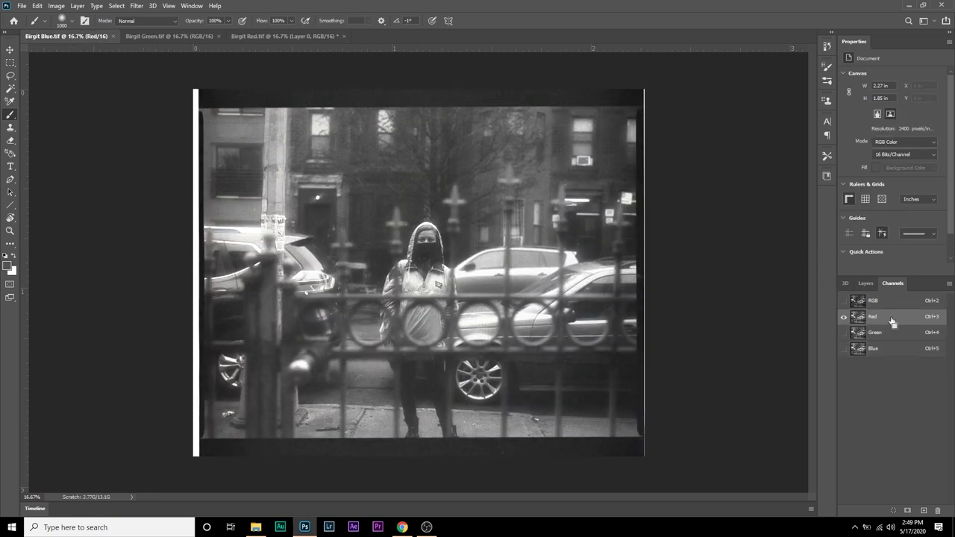
pyautogui.hotkey('ctrl', 'v')
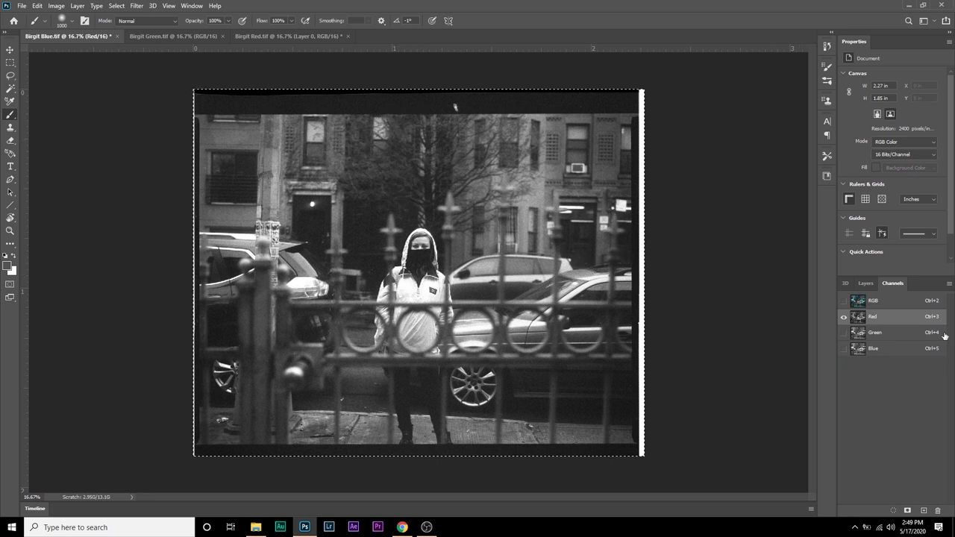
pyautogui.click(843, 302)
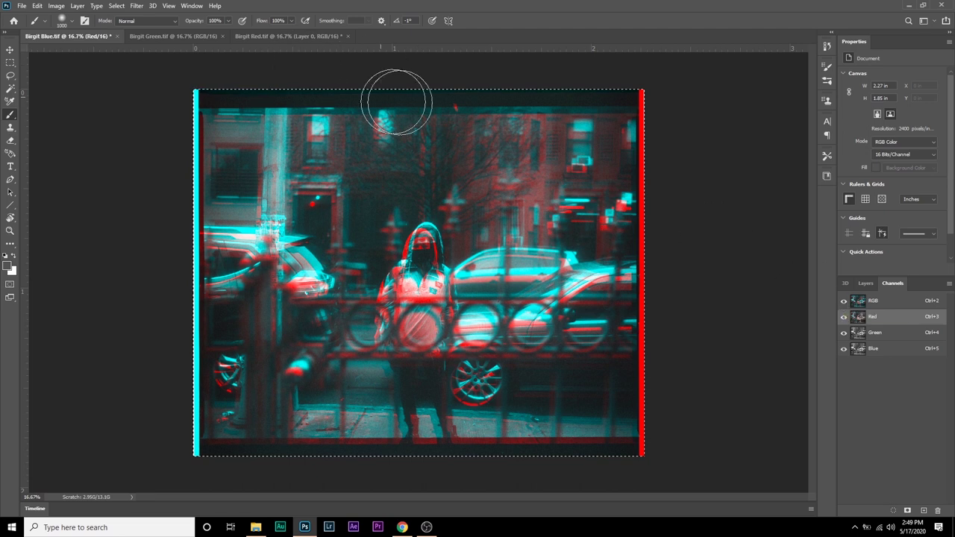
# Step: Copy the entire Green scan and paste it into the Green channel of the Blue scan
pyautogui.click(184, 35)
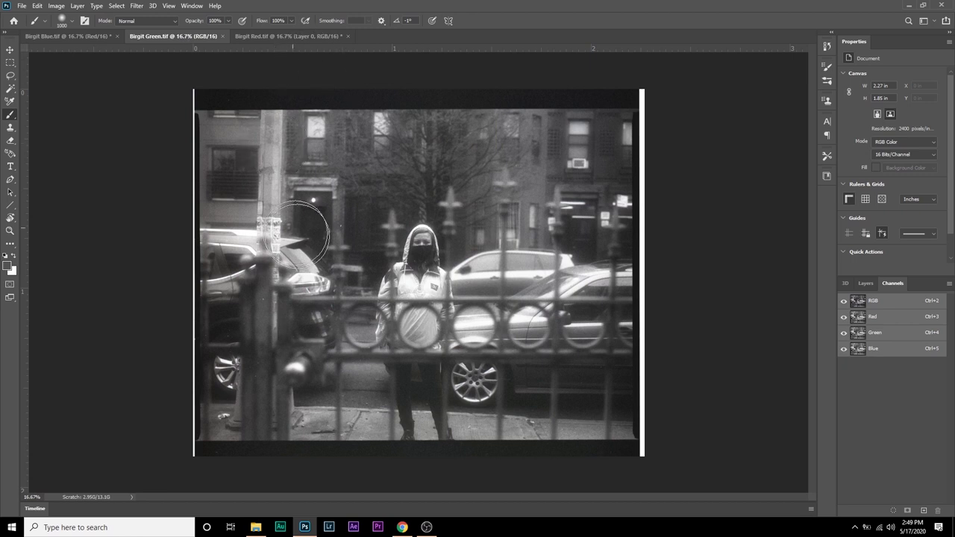
pyautogui.hotkey('ctrl', 'a')
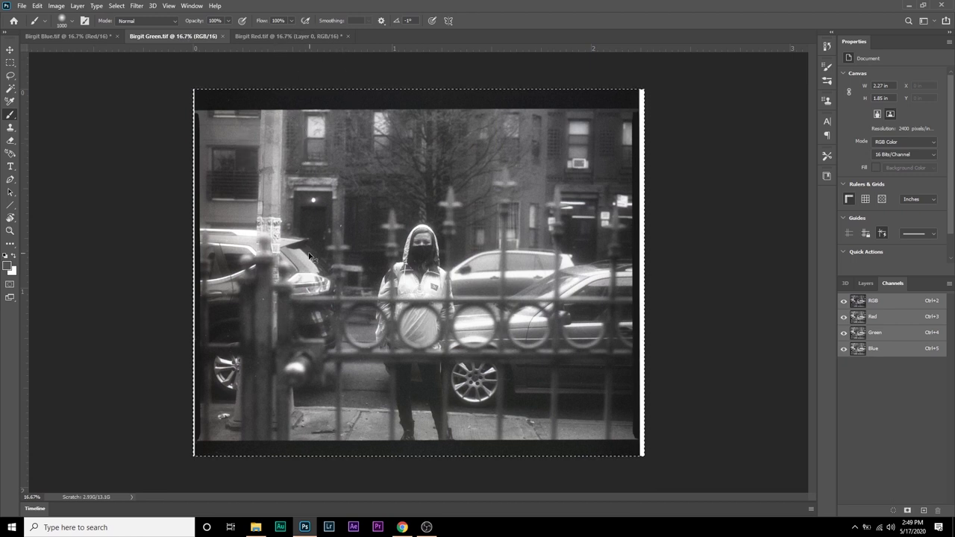
pyautogui.click(73, 35)
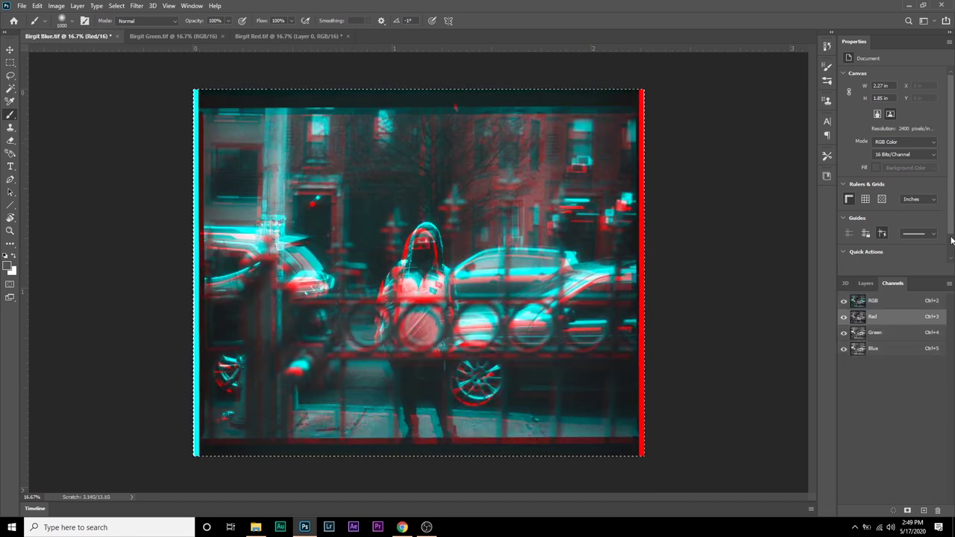
pyautogui.click(882, 334)
pyautogui.moveTo(882, 333); pyautogui.dragTo(887, 344)
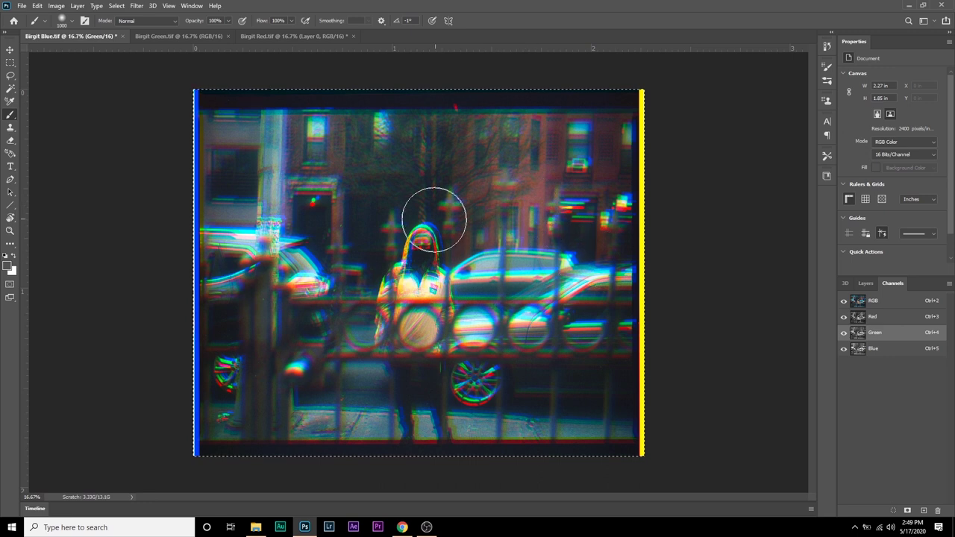
# Step: Hide the Green channel and move only the Red channel up toward vertical alignment with the Blue channel
pyautogui.press('v')
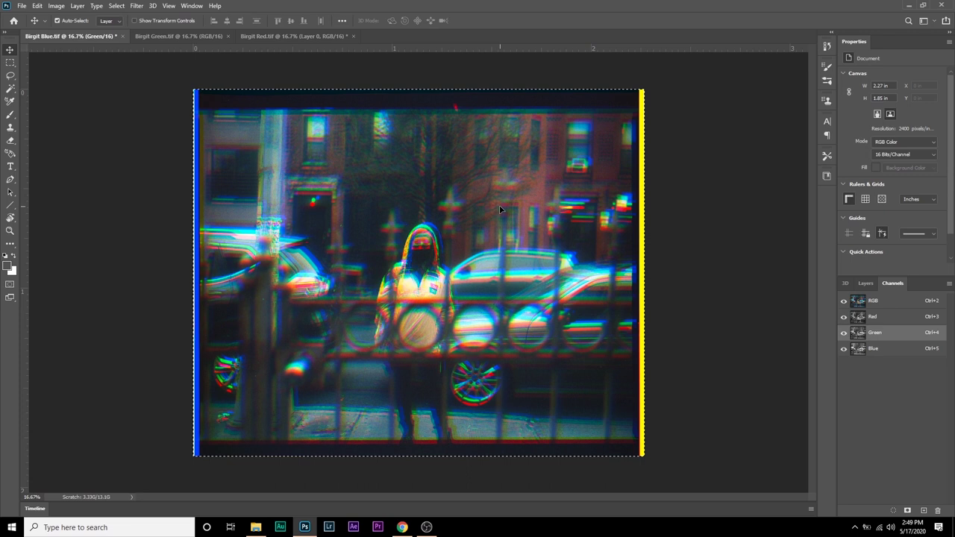
pyautogui.hotkey('ctrl', '3')
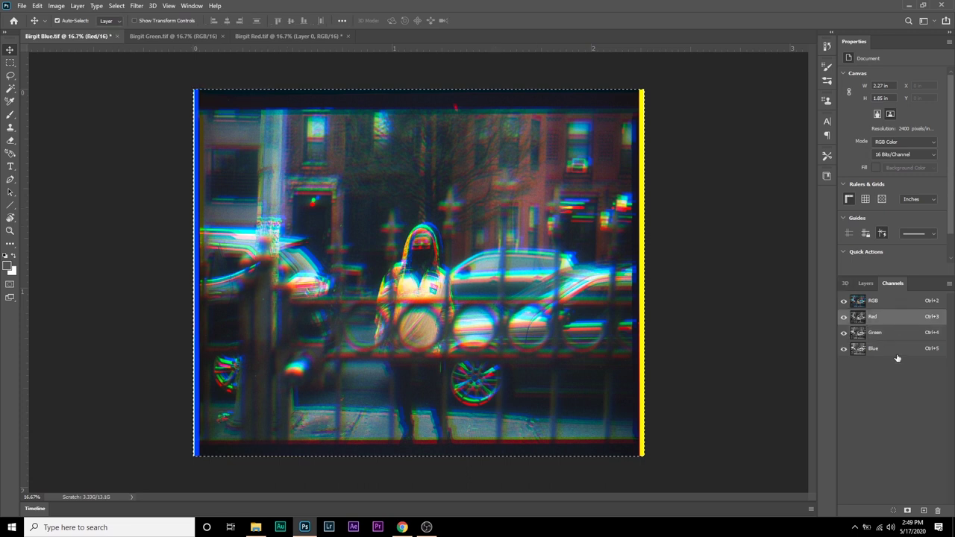
pyautogui.click(844, 333)
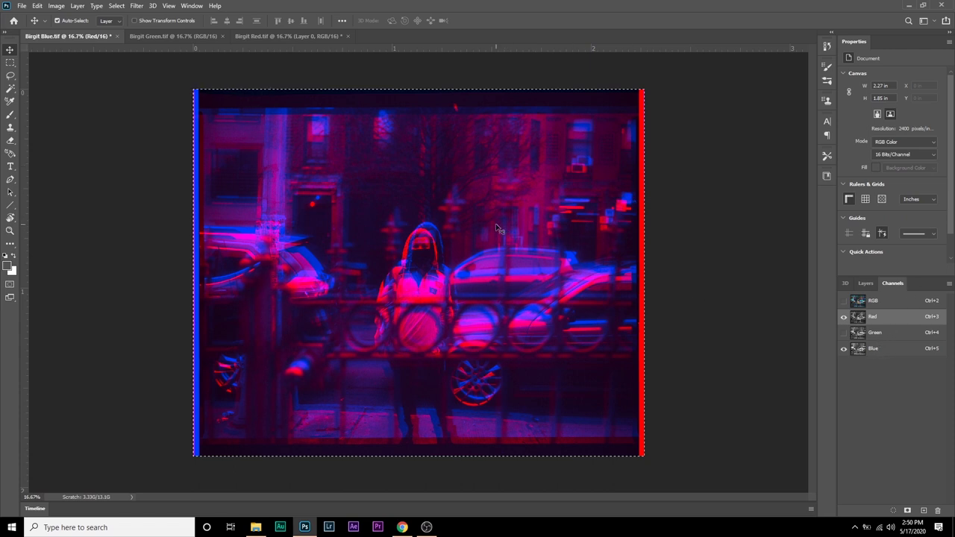
pyautogui.press('Down')
pyautogui.press('Down')
pyautogui.press('Down')
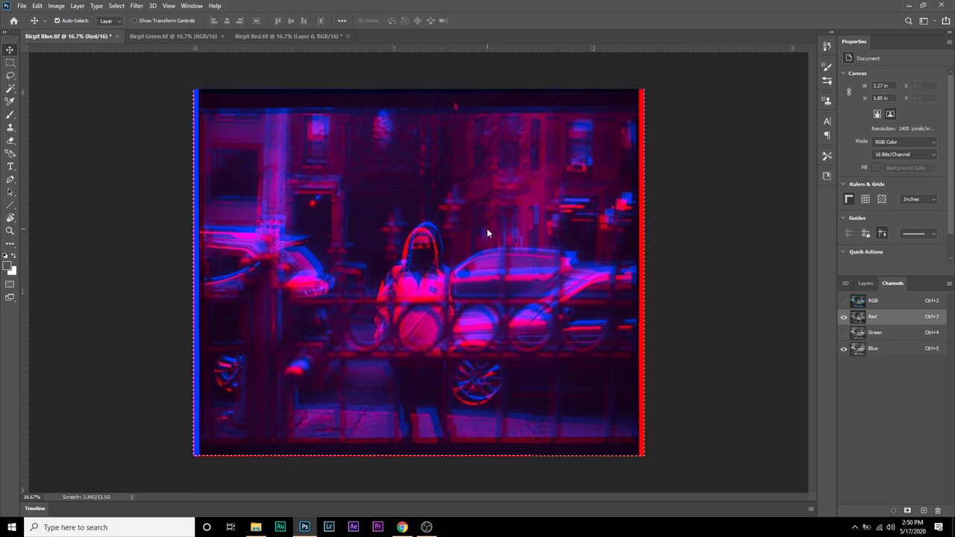
pyautogui.press('Down')
pyautogui.press('Down')
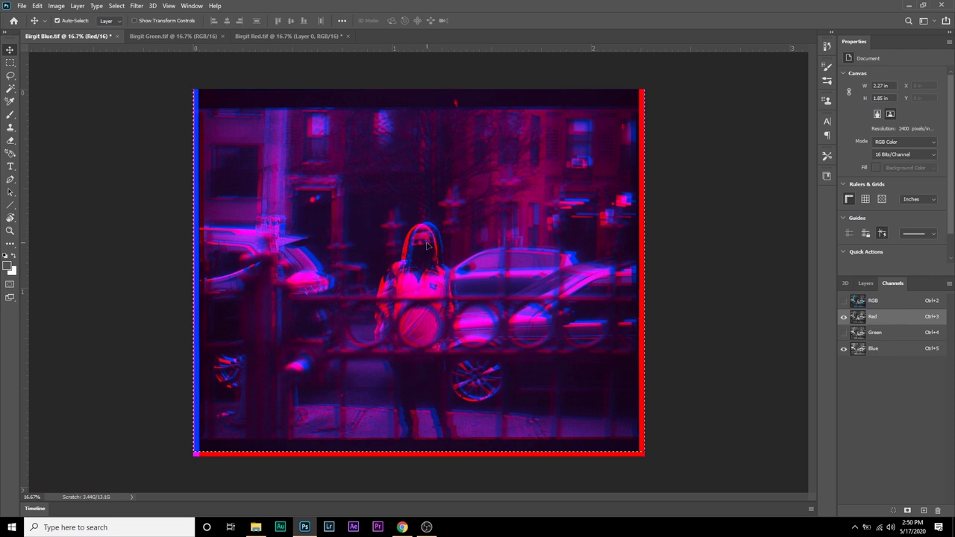
# Step: Shift the Red channel right until the person's hood and jacket overlap those in the Blue channel
pyautogui.scroll(10, 428, 247)
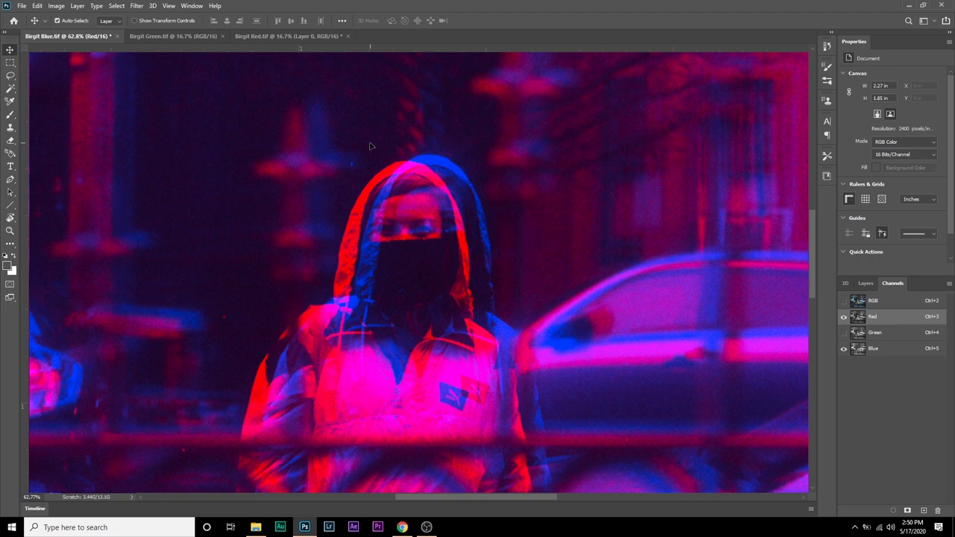
pyautogui.press('Right')
pyautogui.press('Right')
pyautogui.press('Right')
pyautogui.press('Right')
pyautogui.press('Right')
pyautogui.press('Right')
pyautogui.press('Right')
pyautogui.press('Right')
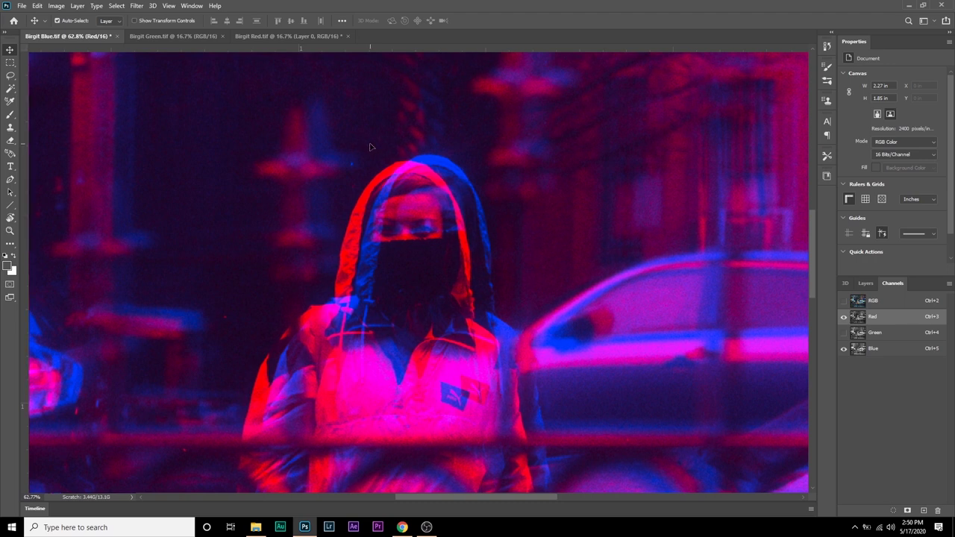
pyautogui.press('Right')
pyautogui.press('Right')
pyautogui.press('Right')
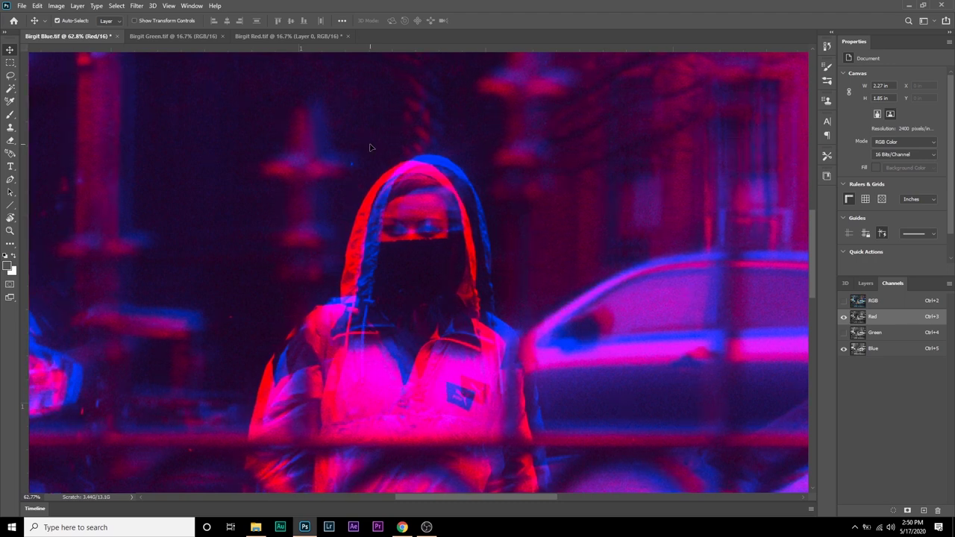
pyautogui.hotkey('ctrl', 'z')
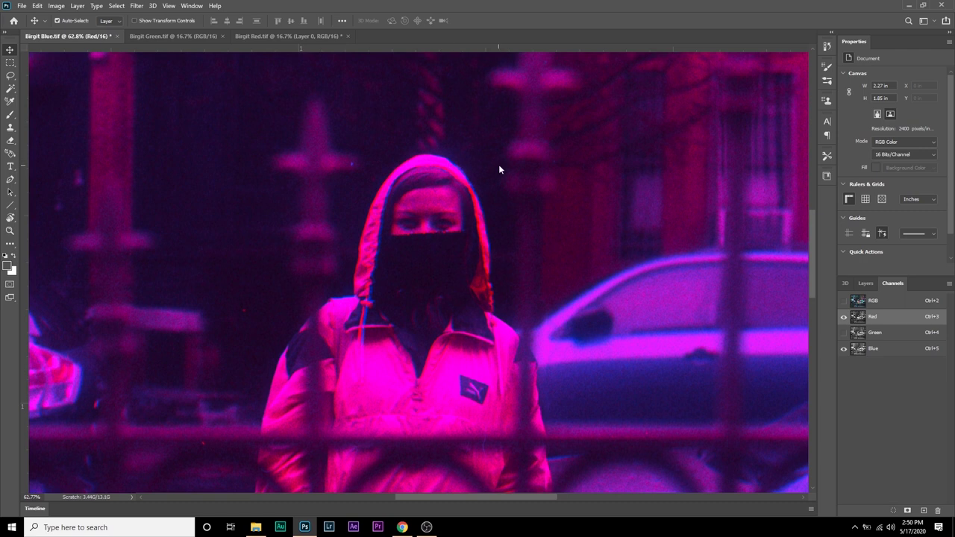
# Step: Fine-tune the Red channel's position with small horizontal and vertical nudges, aligning the face and jacket logo with the Blue channel
pyautogui.press('Right')
pyautogui.press('Right')
pyautogui.press('Right')
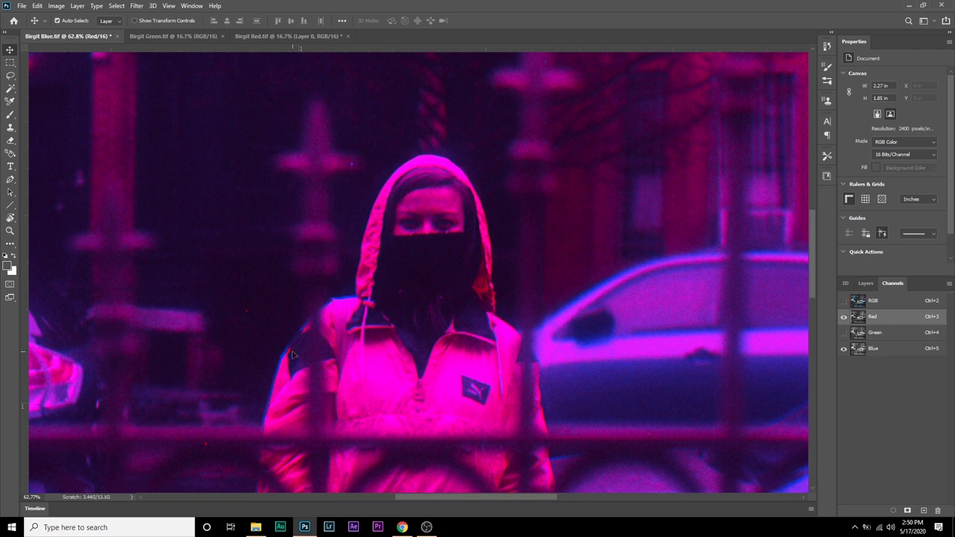
pyautogui.press('Up')
pyautogui.press('Up')
pyautogui.press('Up')
pyautogui.press('Left')
pyautogui.press('Left')
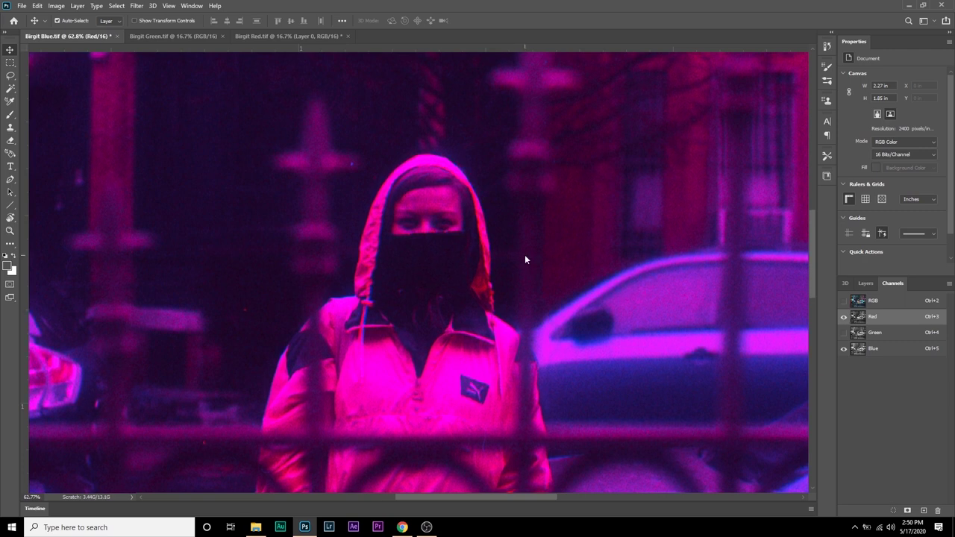
# Step: Check the Red channel's alignment with Blue, and swap the Red channel's visibility for the Green channel's
pyautogui.scroll(2, 362, 306)
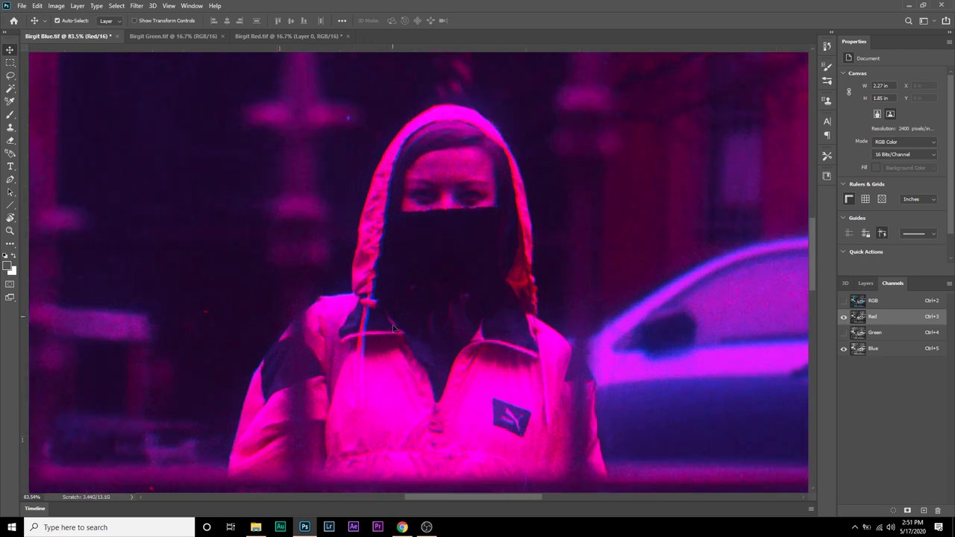
pyautogui.scroll(-4, 362, 319)
pyautogui.scroll(-1, 359, 318)
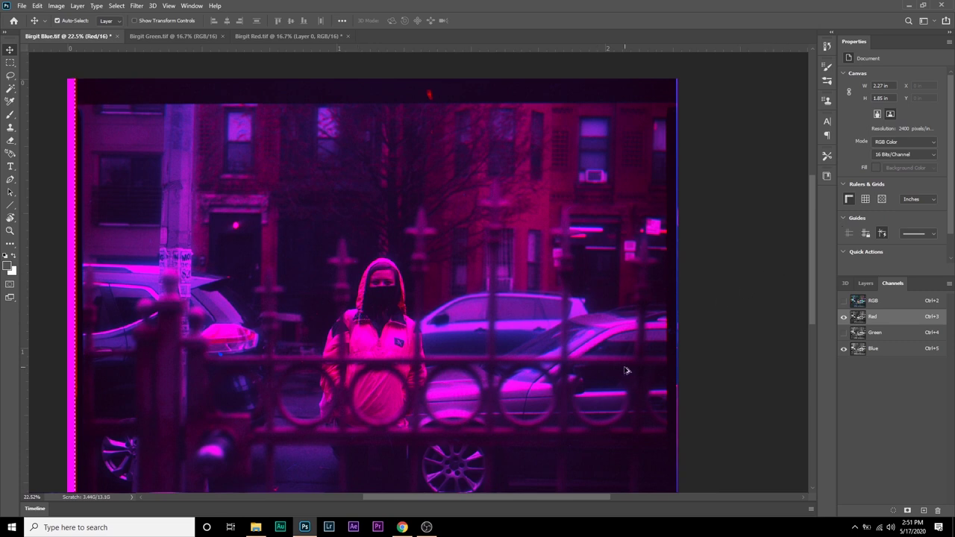
pyautogui.scroll(3, 459, 296)
pyautogui.scroll(-3, 458, 295)
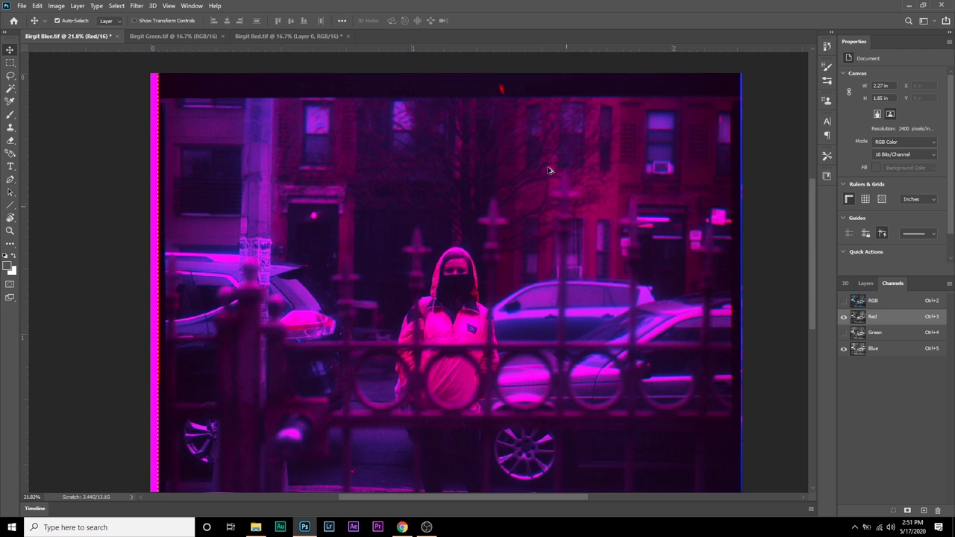
pyautogui.click(845, 316)
pyautogui.click(845, 333)
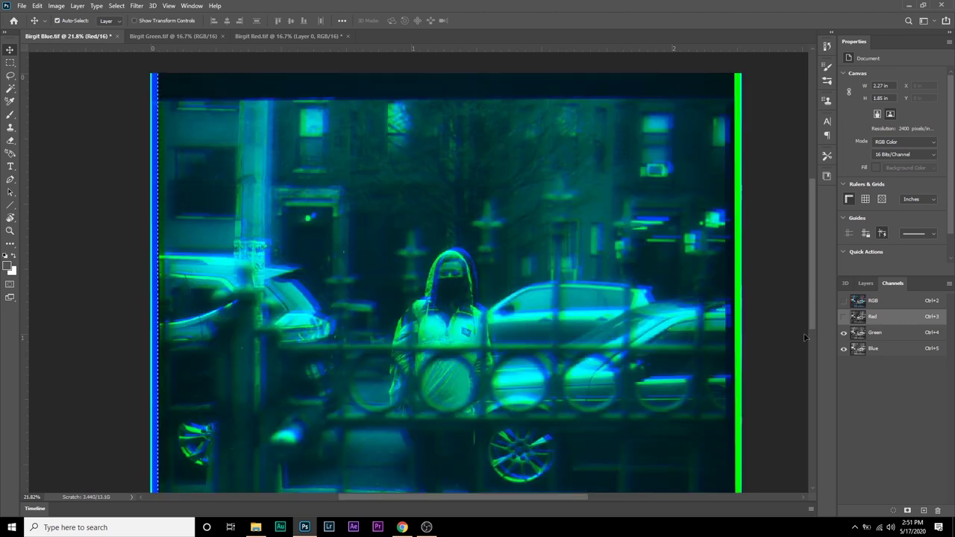
# Step: Make only the Green channel active and move it right and up, fine-tuning it at the hood and face to match the Blue channel
pyautogui.scroll(3, 403, 281)
pyautogui.scroll(1, 403, 281)
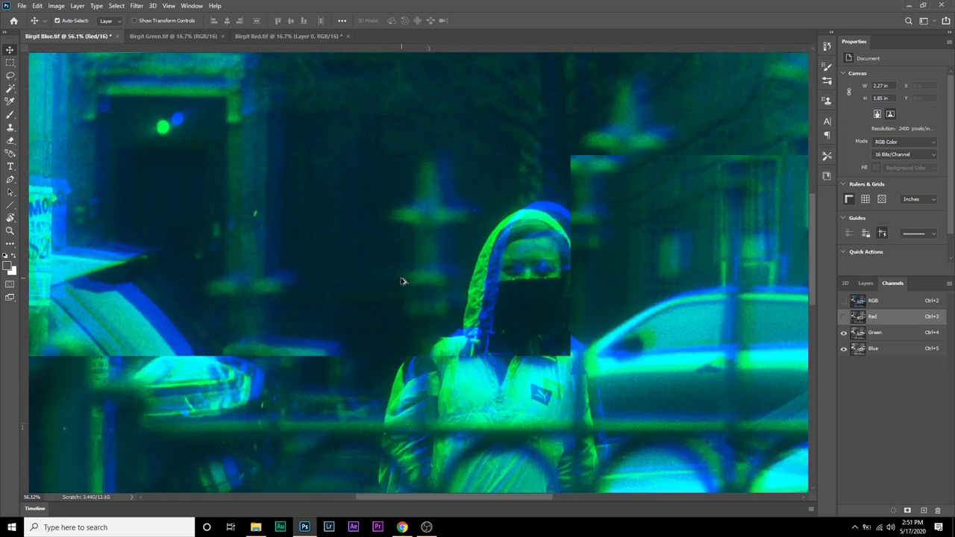
pyautogui.hotkey('ctrl', '4')
pyautogui.moveTo(489, 301); pyautogui.dragTo(500, 293)
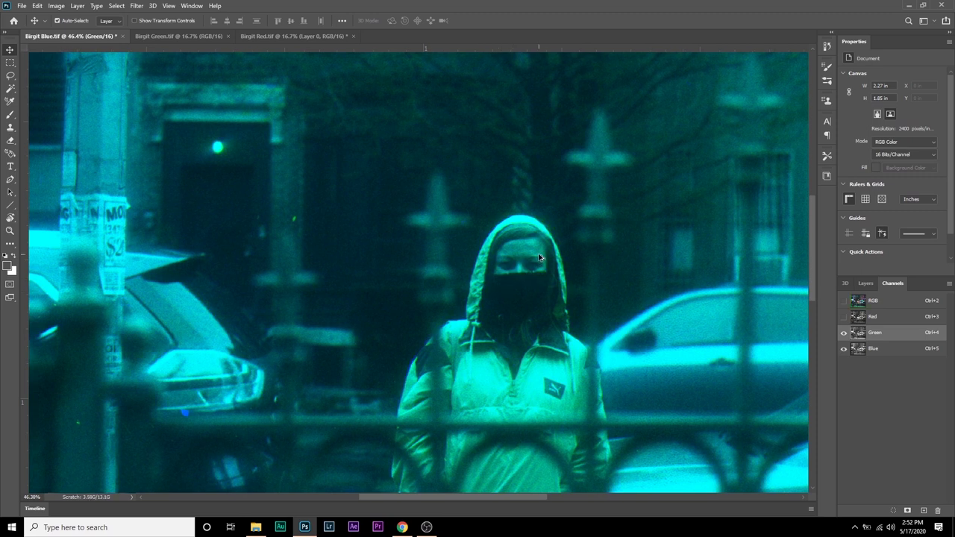
pyautogui.scroll(4, 532, 256)
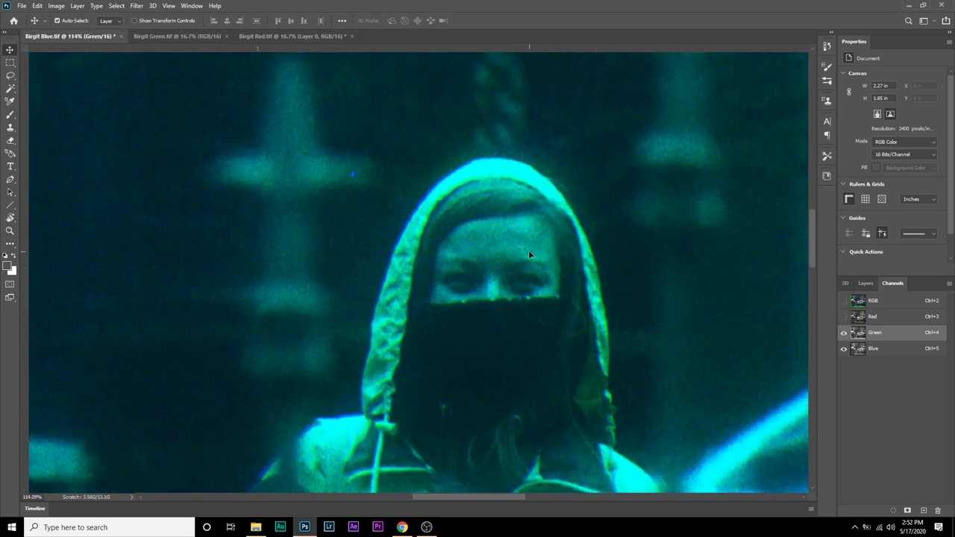
pyautogui.moveTo(524, 259); pyautogui.dragTo(521, 263)
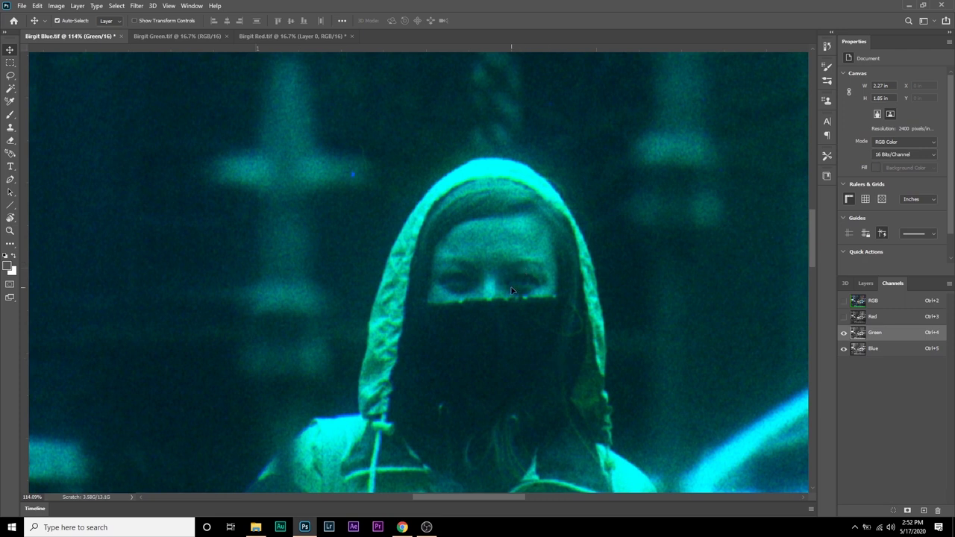
# Step: Show the full RGB composite, compare it with the Blue channel alone, and restore the composite view
pyautogui.scroll(-8, 510, 291)
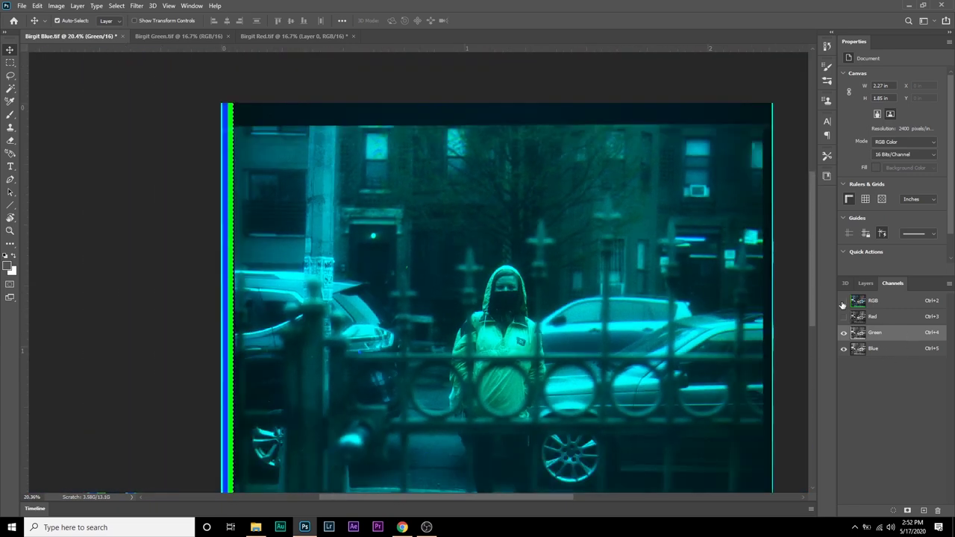
pyautogui.click(844, 301)
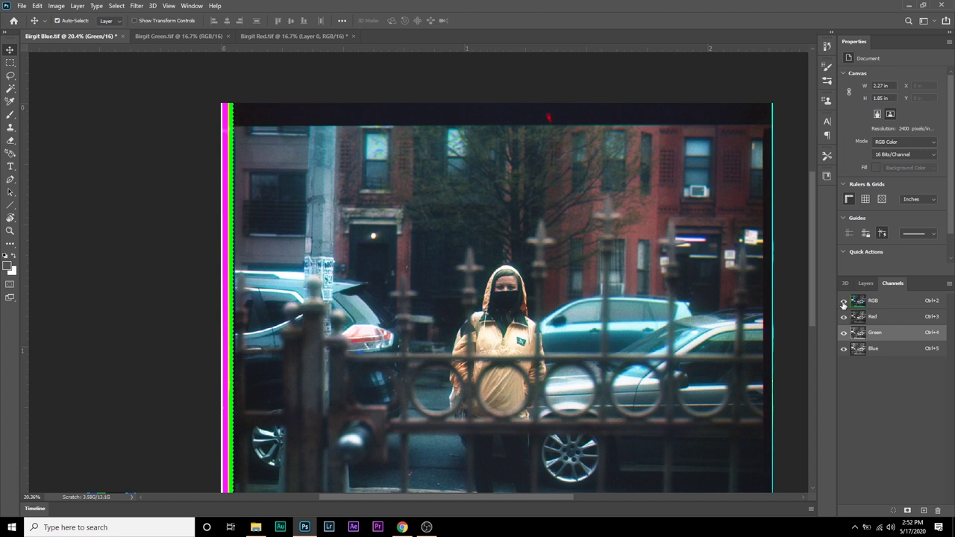
pyautogui.click(844, 316)
pyautogui.click(844, 333)
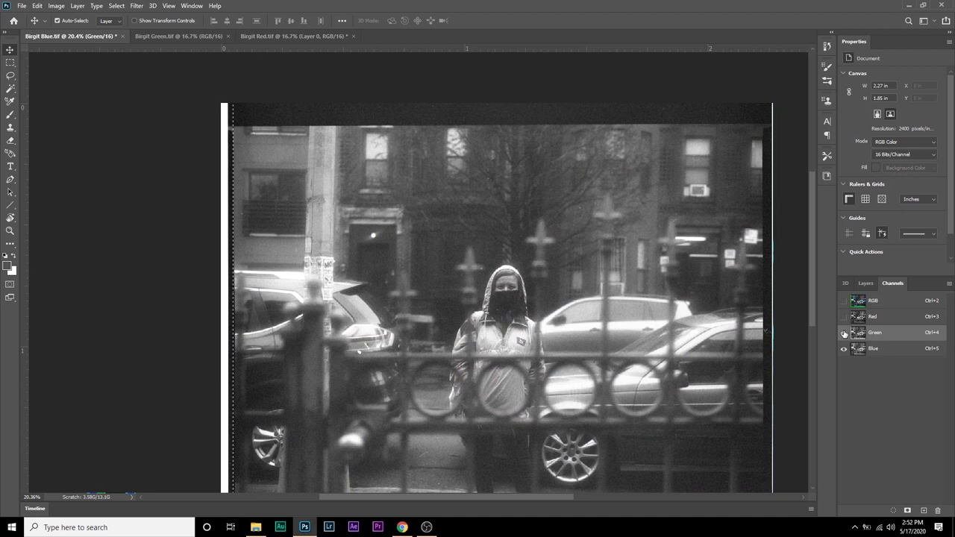
pyautogui.click(844, 301)
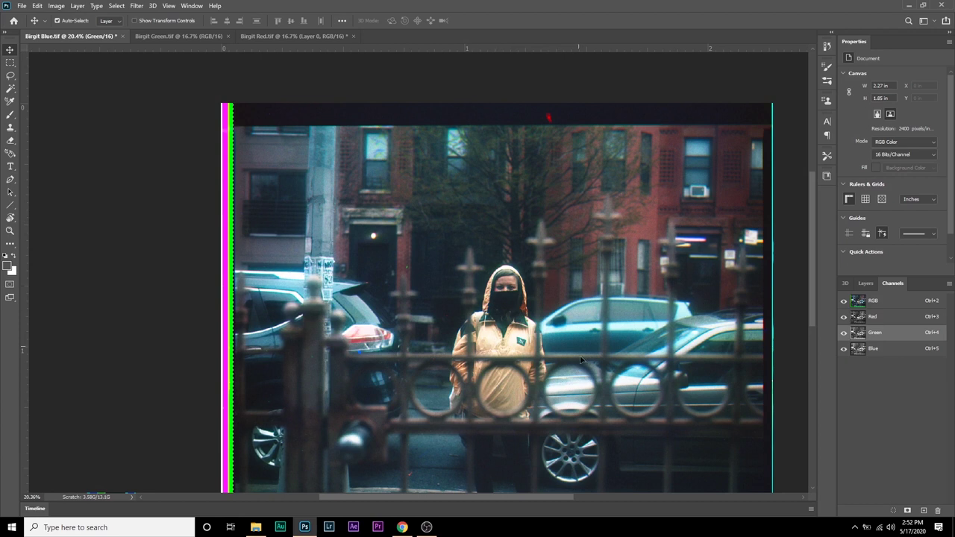
# Step: Draw a rectangular marquee selection around the clean photo area, excluding the colored fringes and dark film borders
pyautogui.moveTo(586, 372); pyautogui.dragTo(515, 325)
pyautogui.hotkey('ctrl', 'r')
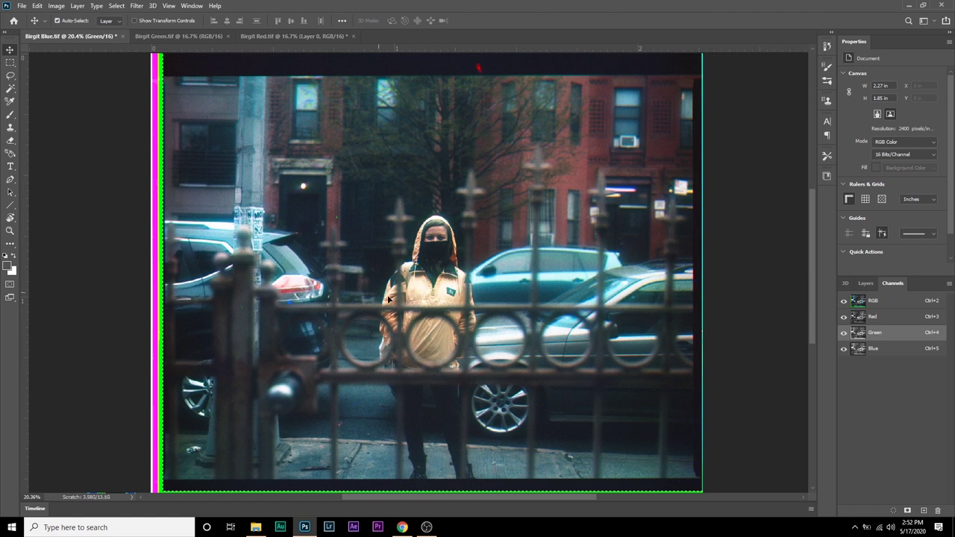
pyautogui.scroll(-1, 403, 307)
pyautogui.scroll(-1, 403, 307)
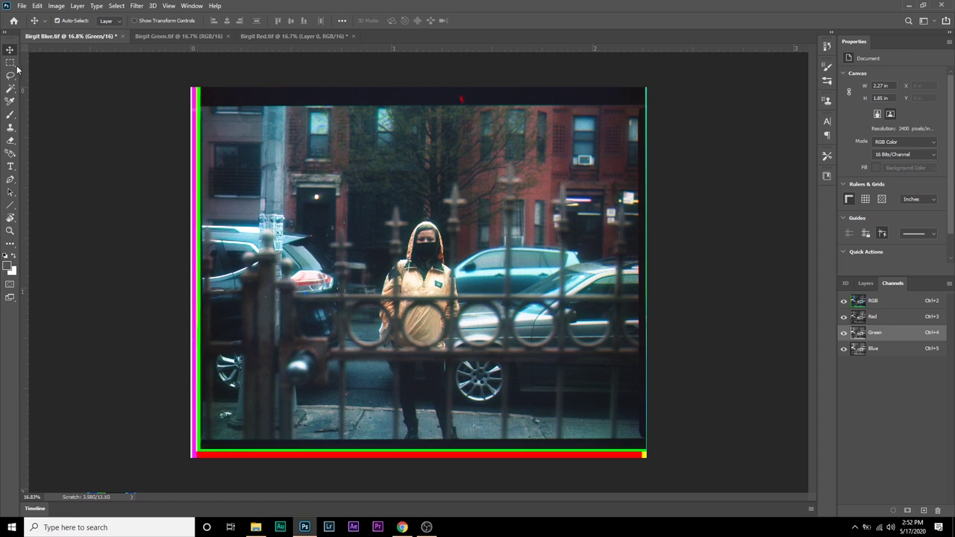
pyautogui.press('m')
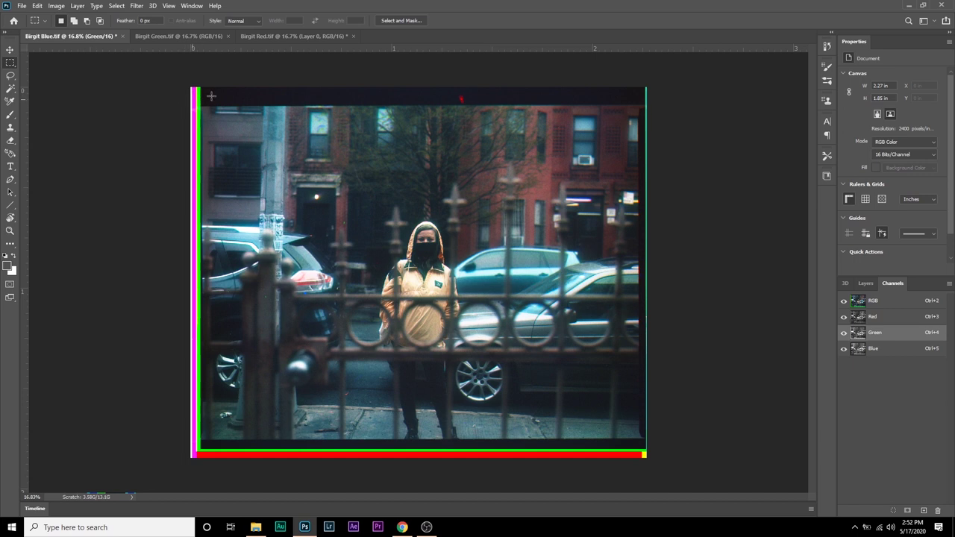
pyautogui.moveTo(201, 107); pyautogui.dragTo(639, 439)
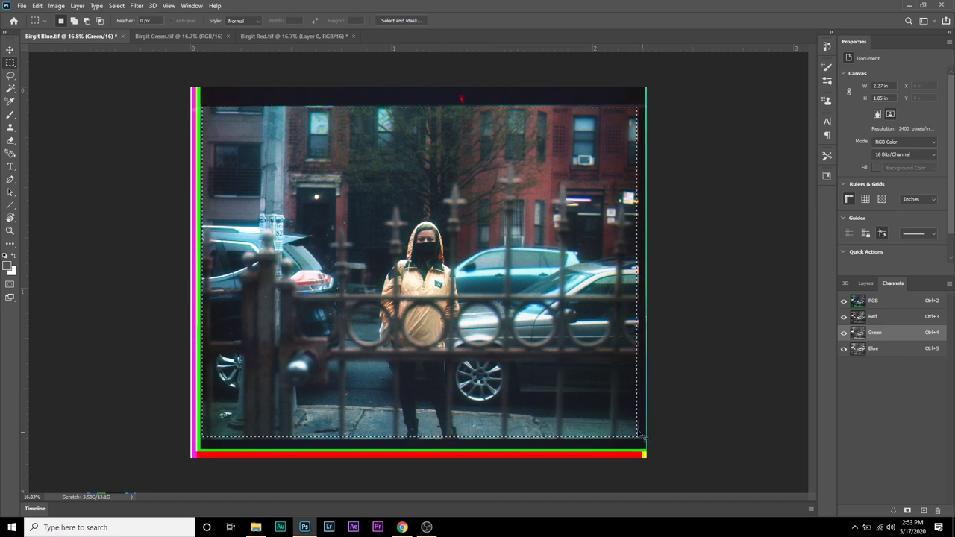
pyautogui.click(57, 6)
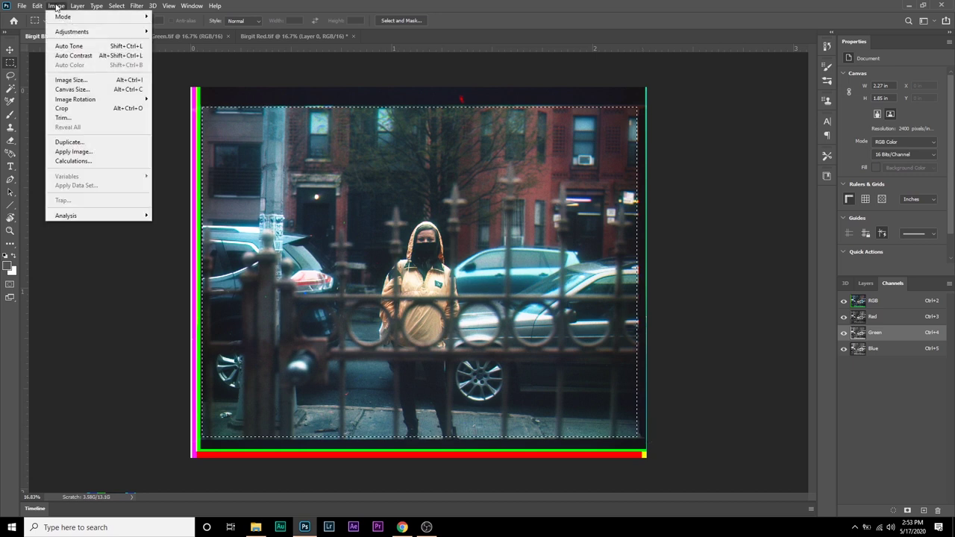
pyautogui.click(365, 6)
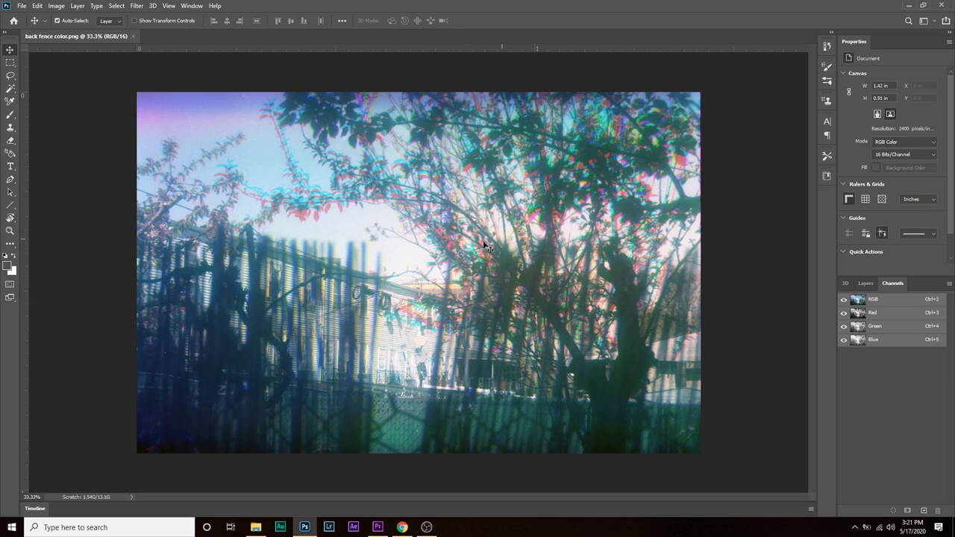
# Step: Examine the color registration in back fence color.png, comparing the house siding and porch with the tree branches and leaves
pyautogui.scroll(5, 414, 360)
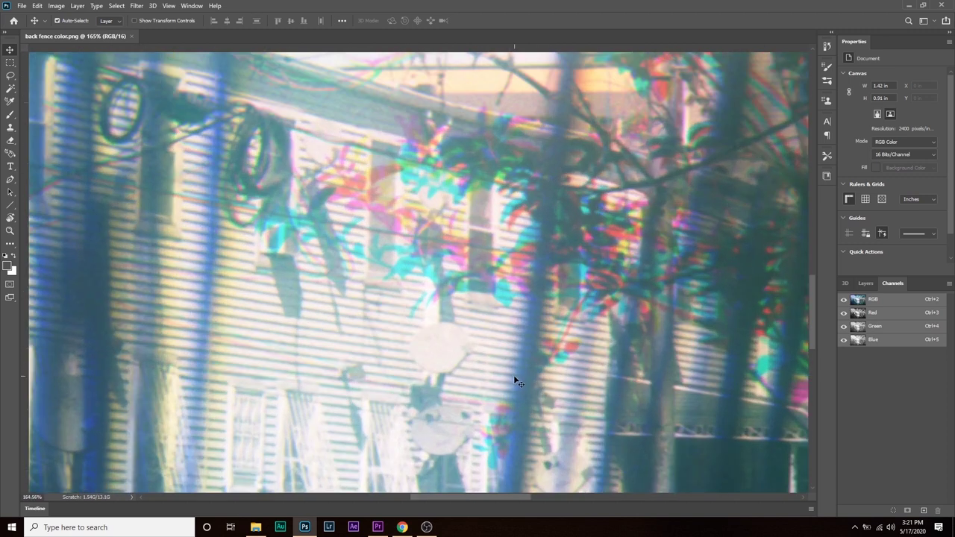
pyautogui.moveTo(513, 375); pyautogui.dragTo(416, 250)
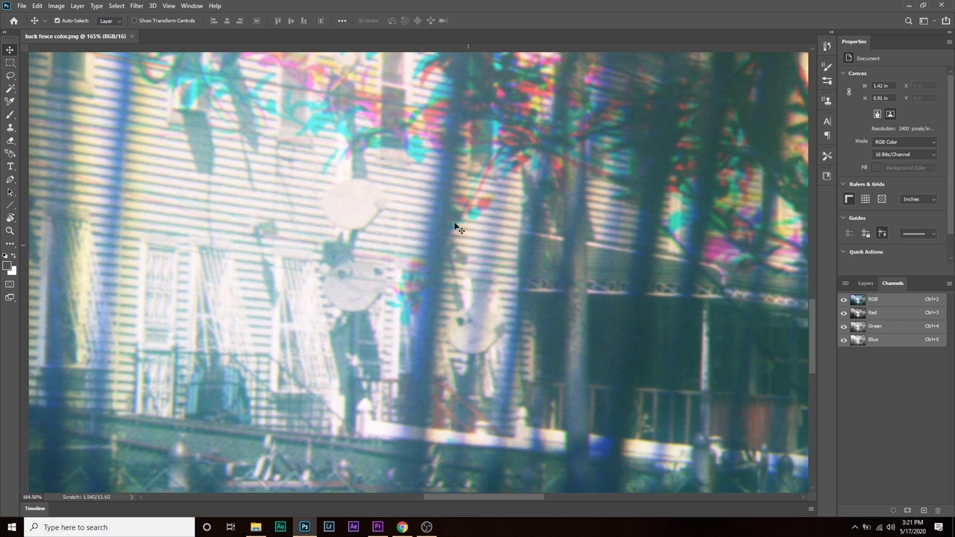
pyautogui.moveTo(391, 278); pyautogui.dragTo(277, 261)
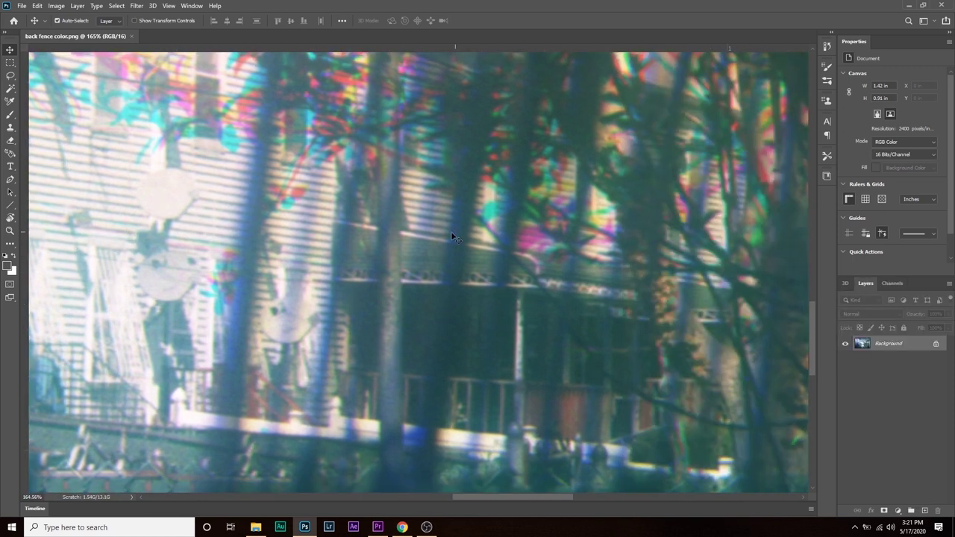
pyautogui.moveTo(415, 294); pyautogui.dragTo(543, 248)
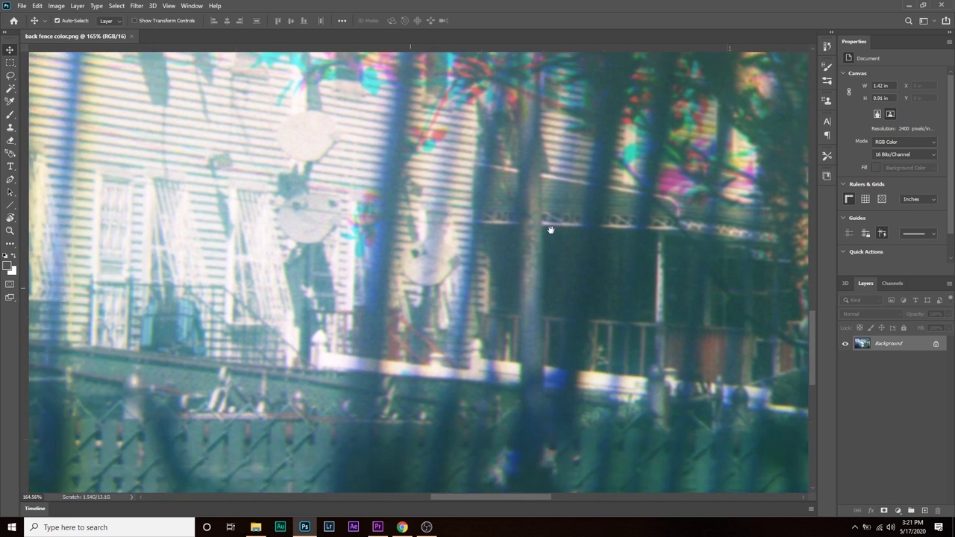
pyautogui.moveTo(371, 192); pyautogui.dragTo(490, 267)
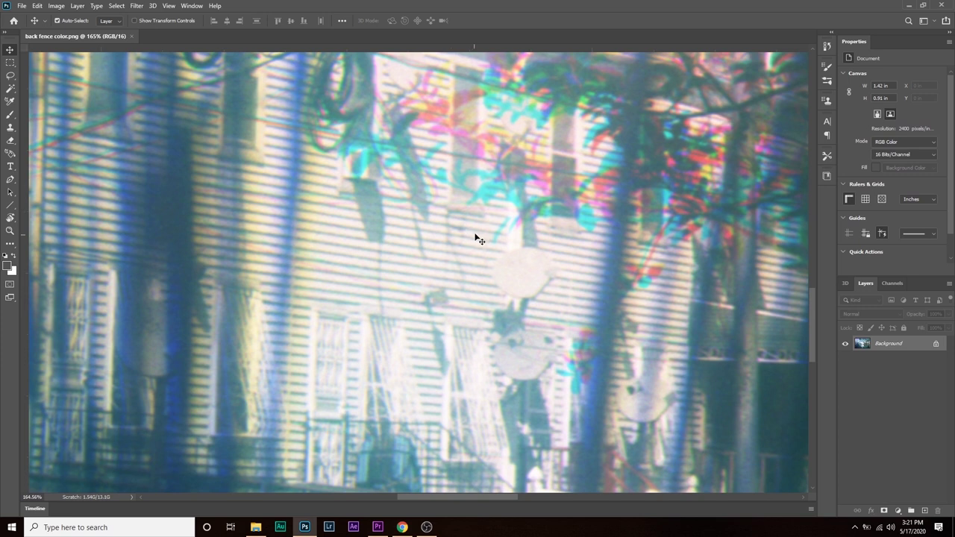
pyautogui.scroll(-5, 493, 193)
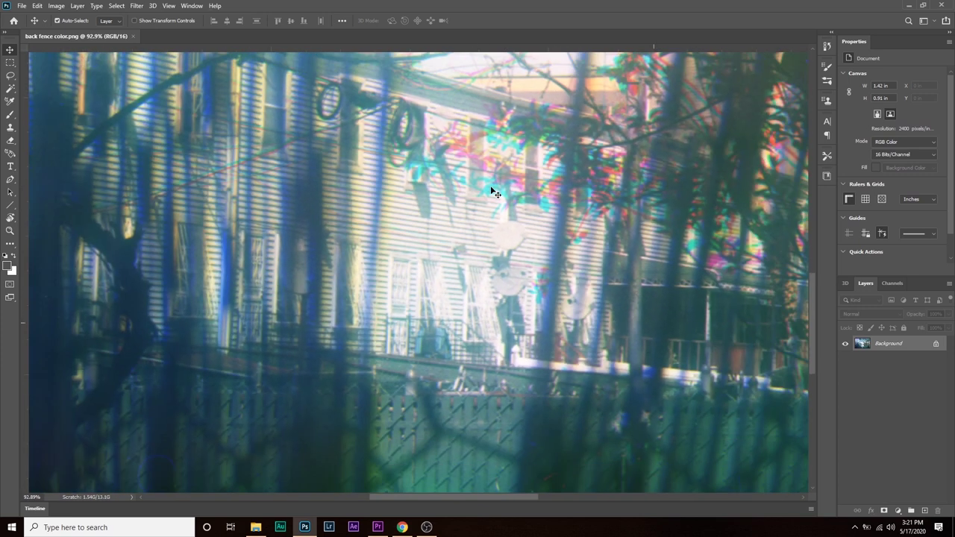
pyautogui.moveTo(493, 192); pyautogui.dragTo(357, 299)
pyautogui.moveTo(657, 171); pyautogui.dragTo(421, 303)
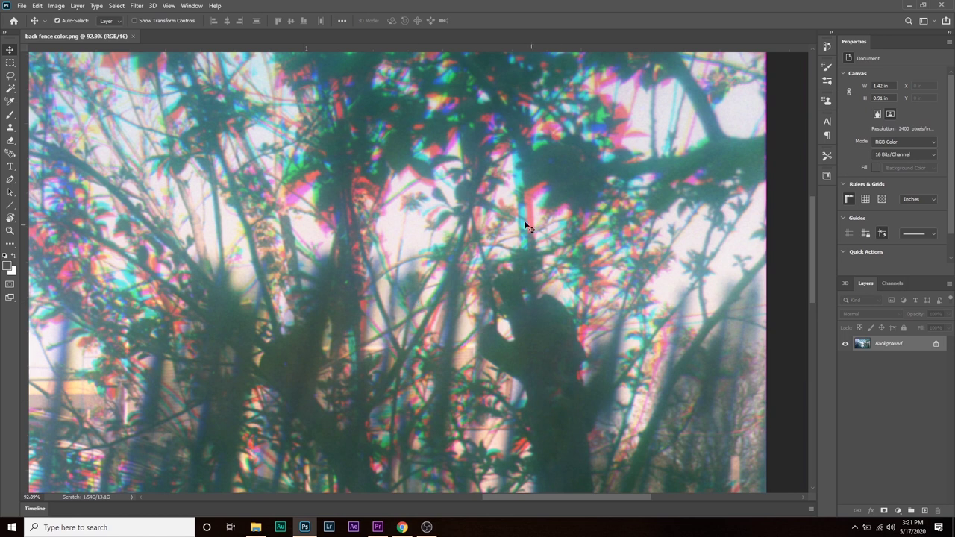
pyautogui.moveTo(525, 219); pyautogui.dragTo(631, 281)
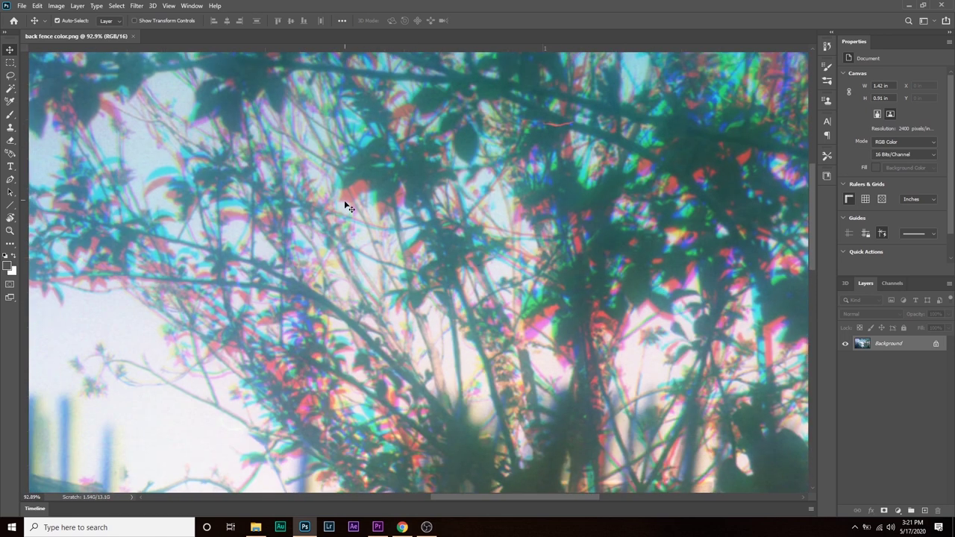
pyautogui.moveTo(181, 175); pyautogui.dragTo(351, 224)
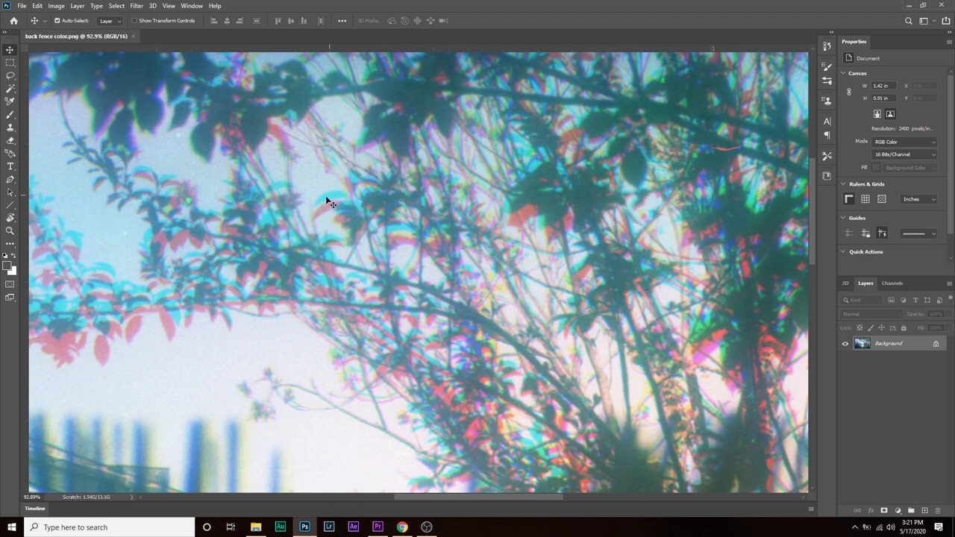
pyautogui.moveTo(336, 241); pyautogui.dragTo(349, 143)
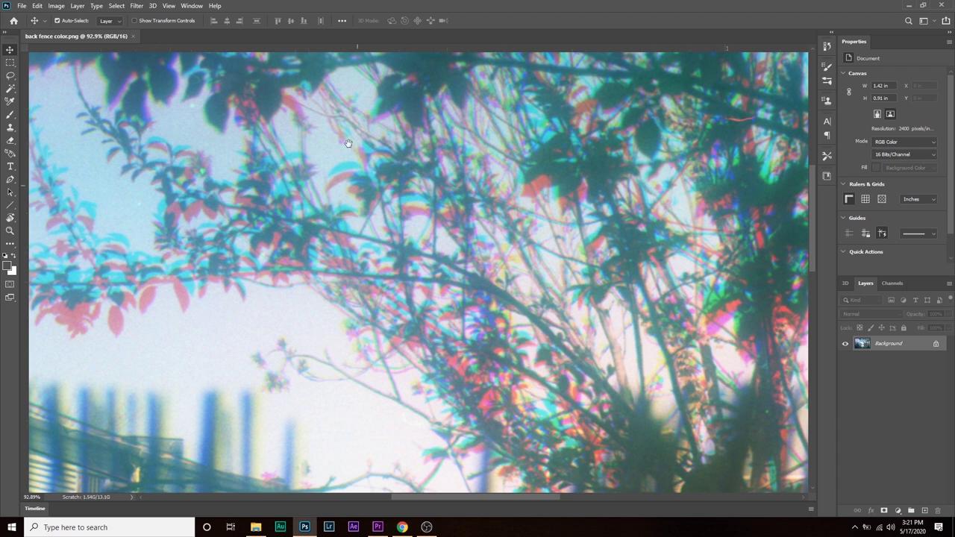
pyautogui.moveTo(360, 240); pyautogui.dragTo(724, 139)
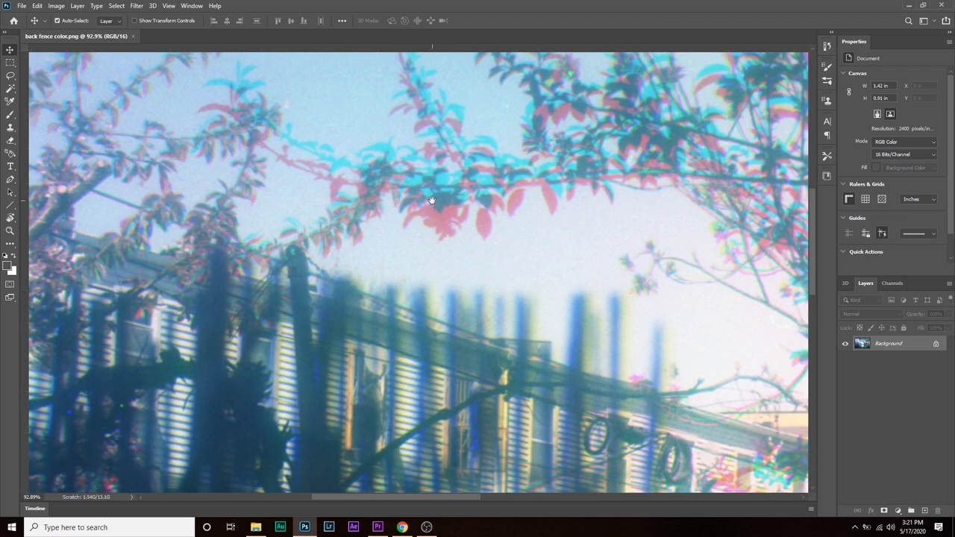
pyautogui.moveTo(432, 201); pyautogui.dragTo(474, 273)
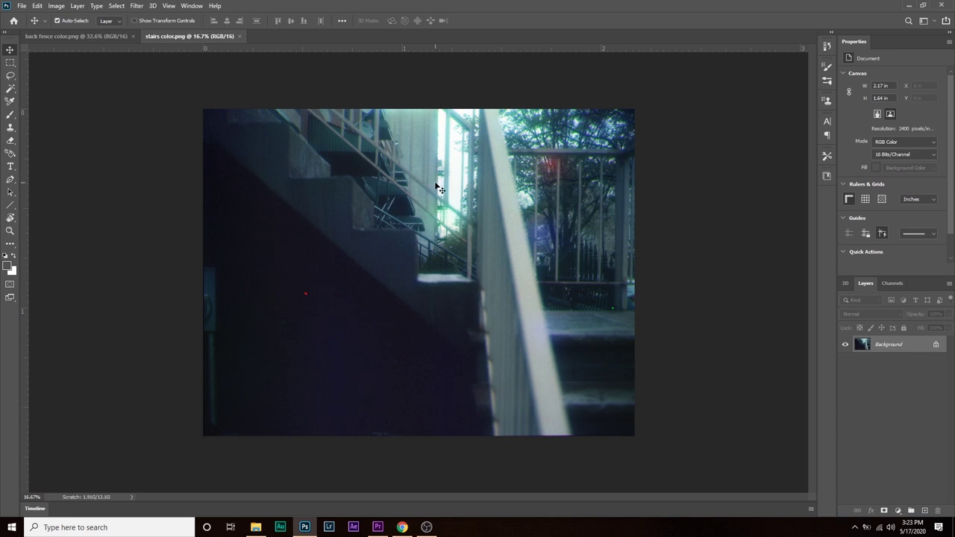
# Step: Examine stairs color.png for color artifacts around the railing and trees and on the dark wall below the stairs
pyautogui.scroll(1, 437, 184)
pyautogui.scroll(1, 438, 184)
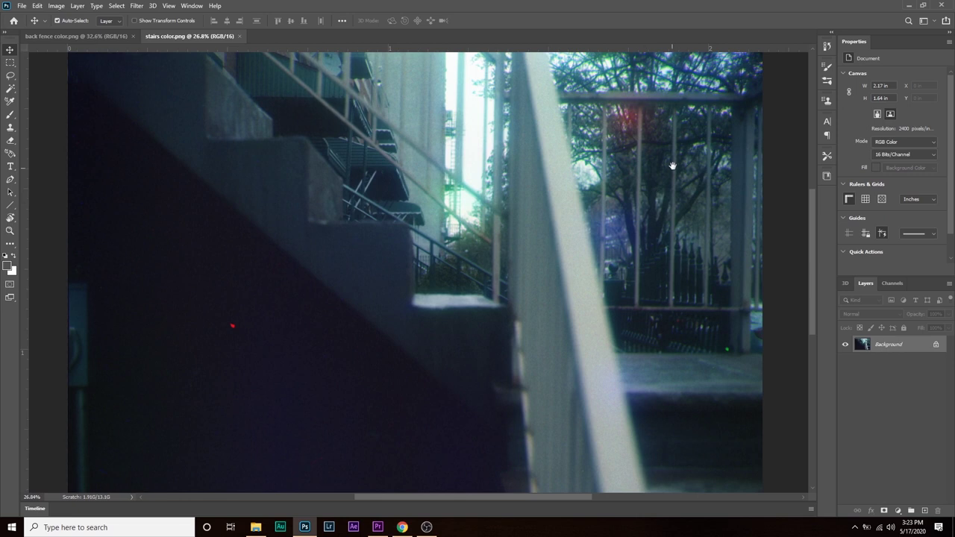
pyautogui.moveTo(665, 167); pyautogui.dragTo(563, 259)
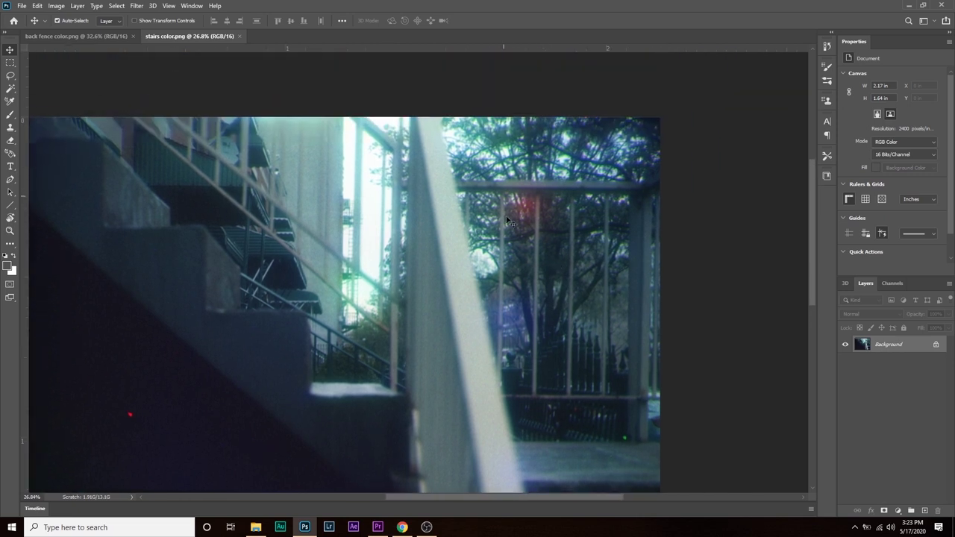
pyautogui.scroll(-3, 414, 267)
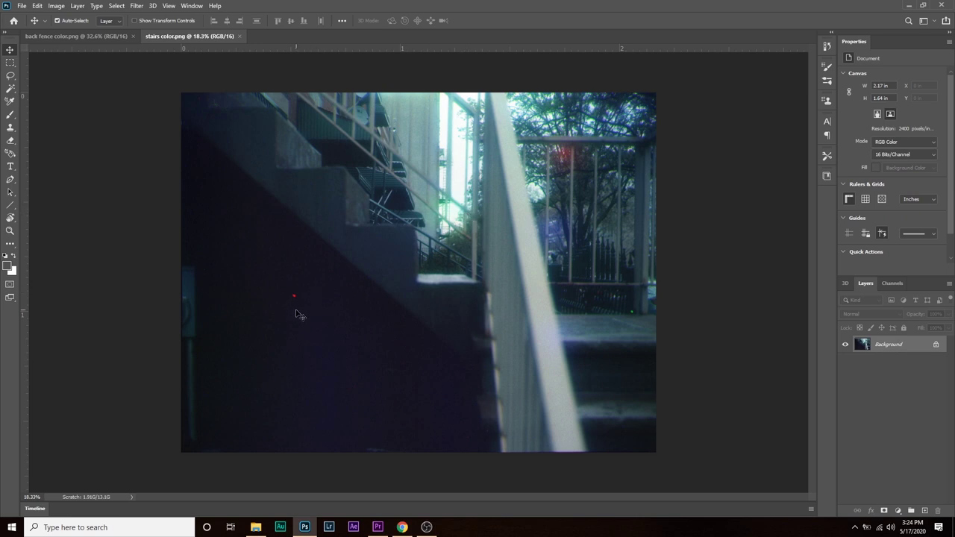
pyautogui.scroll(4, 295, 314)
pyautogui.moveTo(246, 300); pyautogui.dragTo(411, 289)
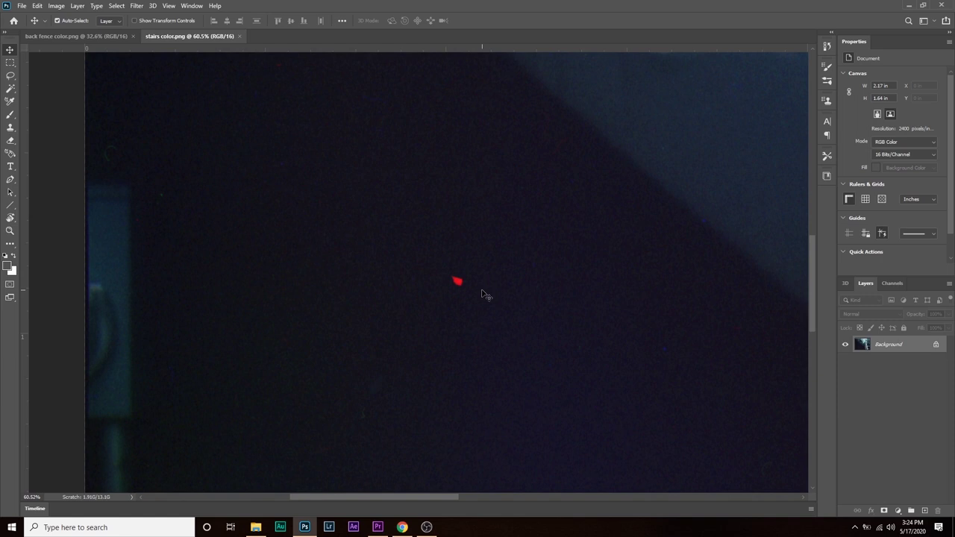
pyautogui.scroll(-5, 491, 287)
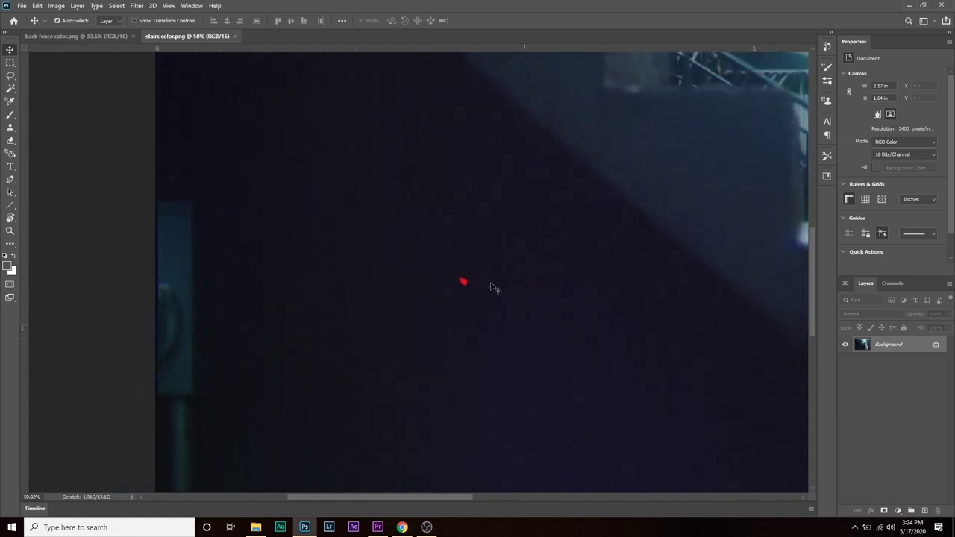
pyautogui.scroll(-1, 490, 287)
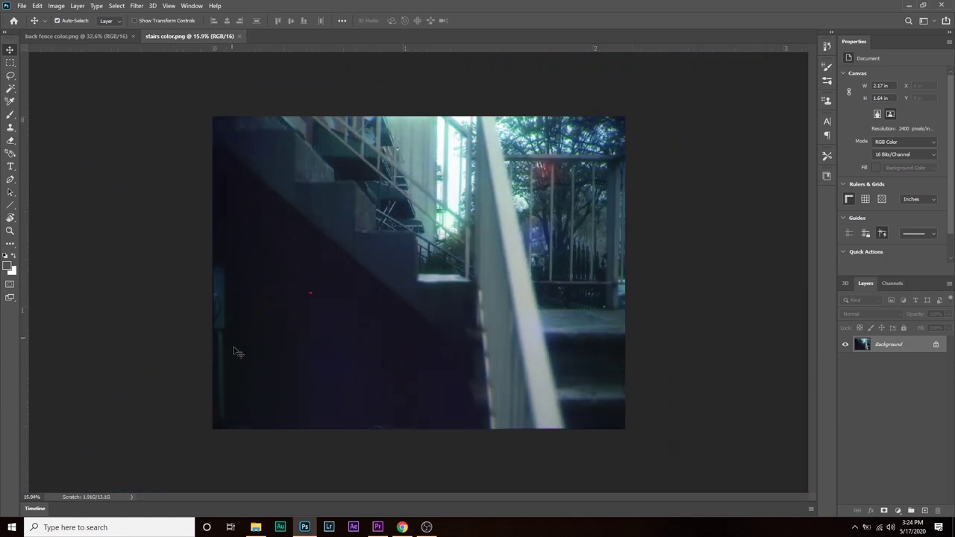